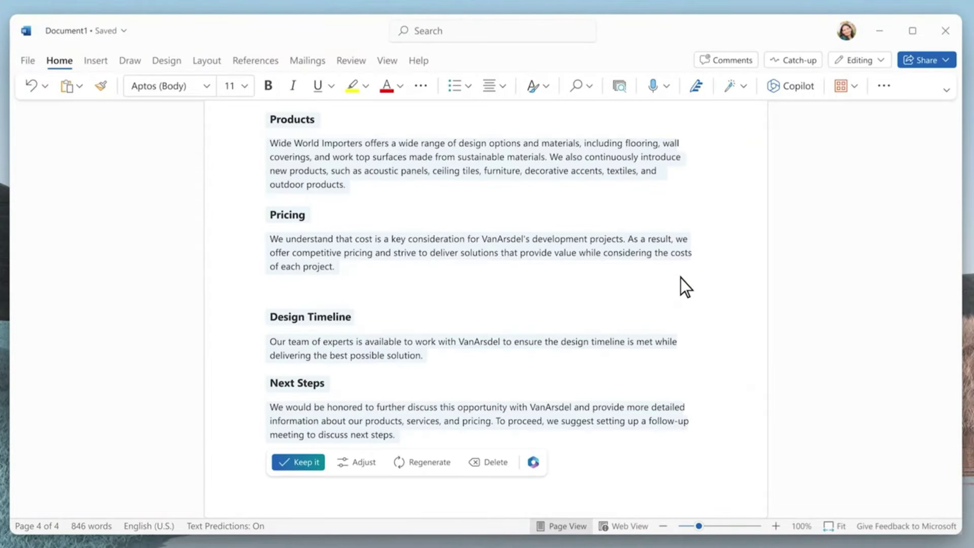
Have Copilot restyle the document like the Proseware proposal with images from WWImporters_Design23, and request suggestions to improve it
left_click(534, 462)
type("Make it look like @prosware")
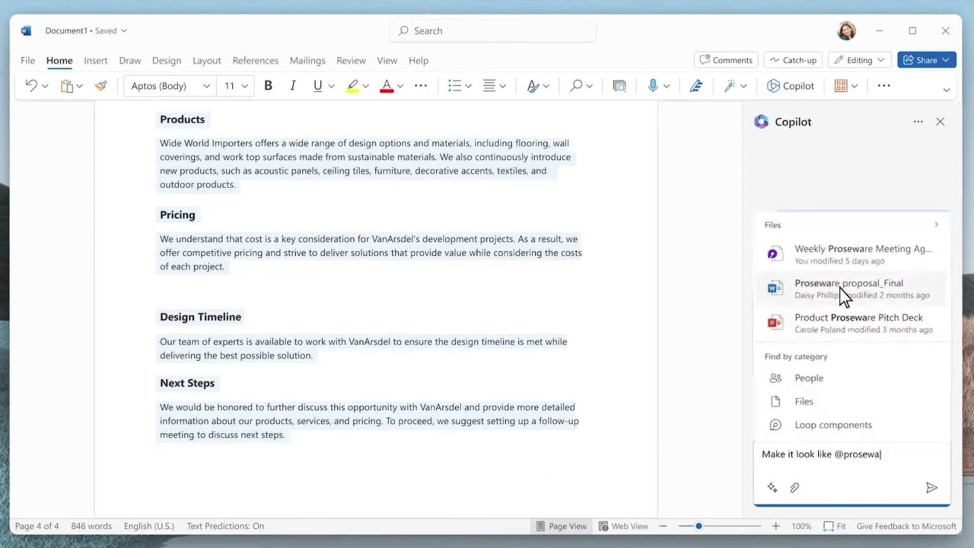
left_click(839, 288)
type("and pull images from @desig")
left_click(899, 410)
left_click(932, 488)
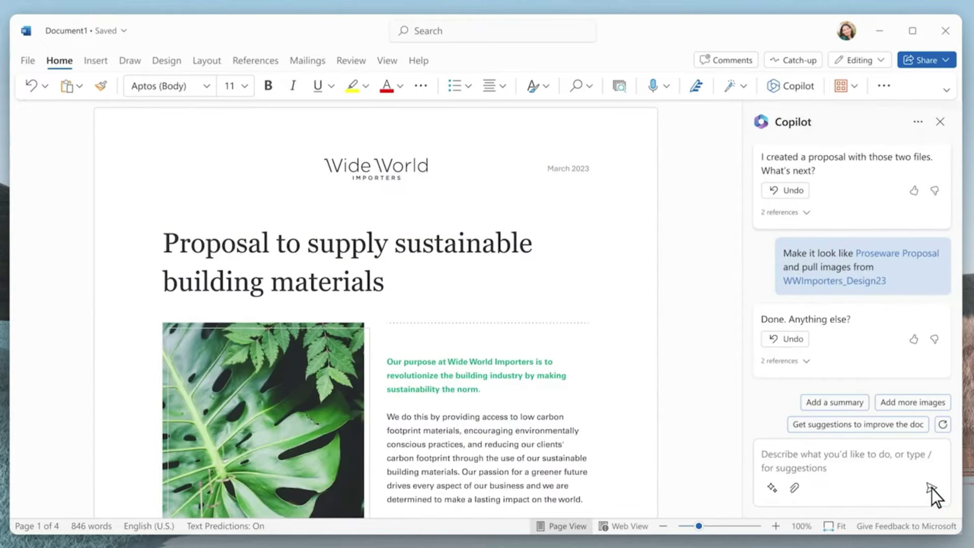
left_click(838, 425)
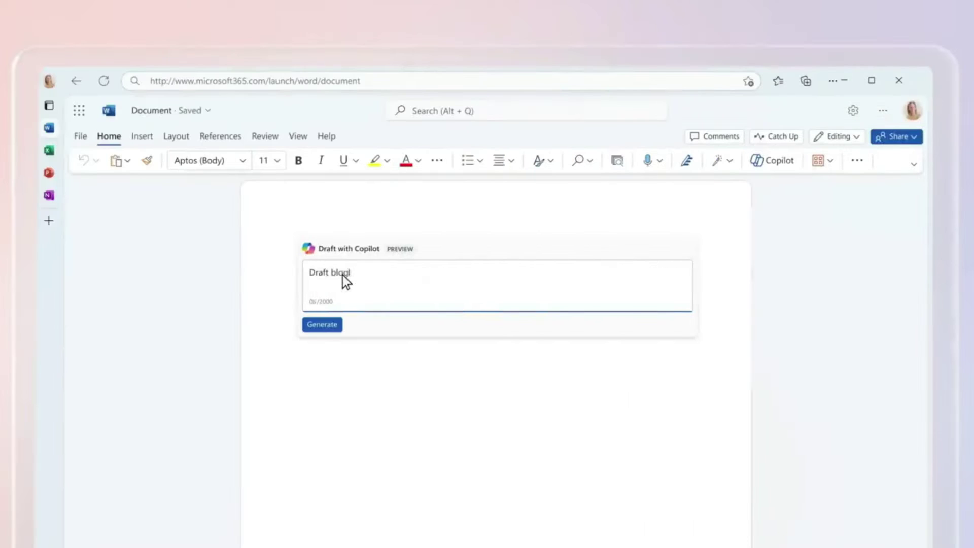
Generate a blog draft with Copilot in the empty document
left_click(325, 326)
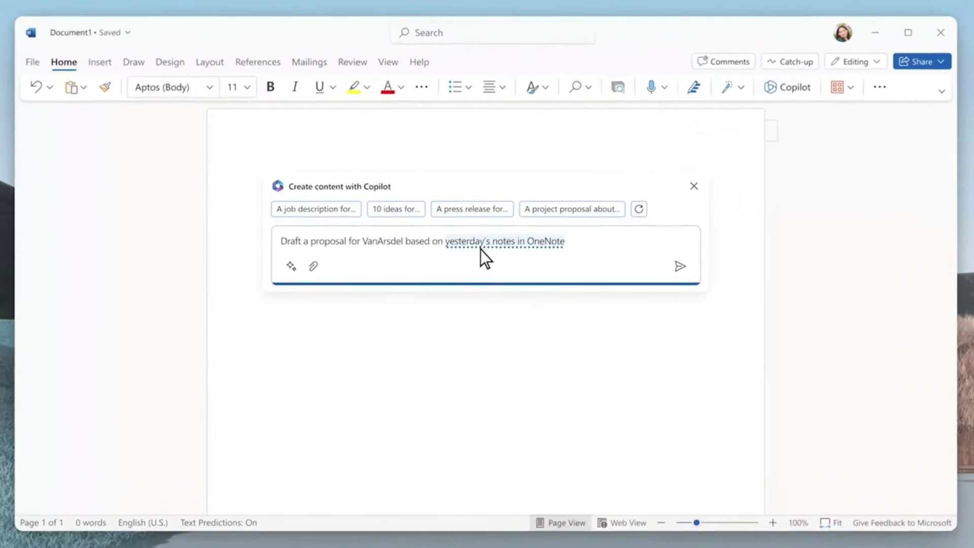
Have Copilot draft a VanArsdel proposal based on VanArsdel Meeting notes, including product offers from Product Roadmap
left_click(480, 248)
left_click(534, 199)
type("and include product offers from @roadmap")
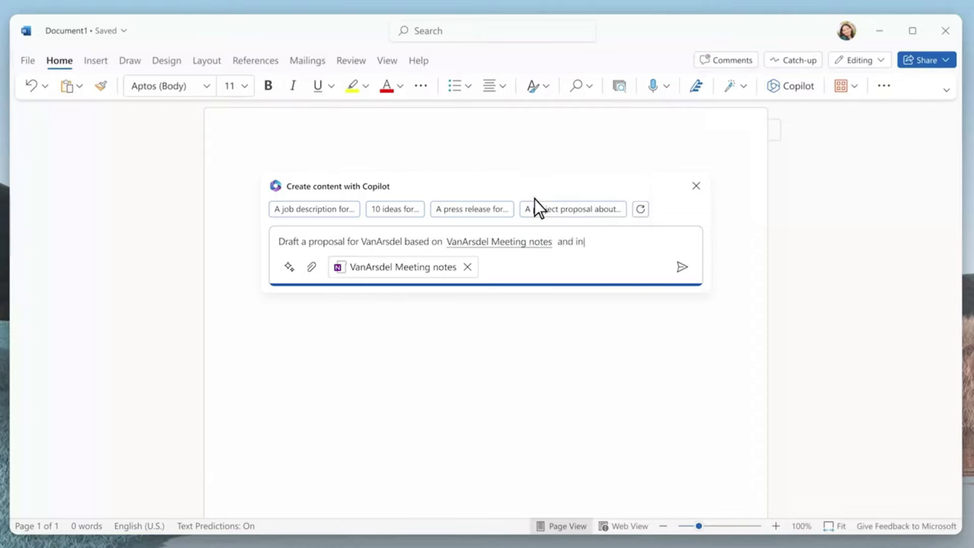
left_click(431, 297)
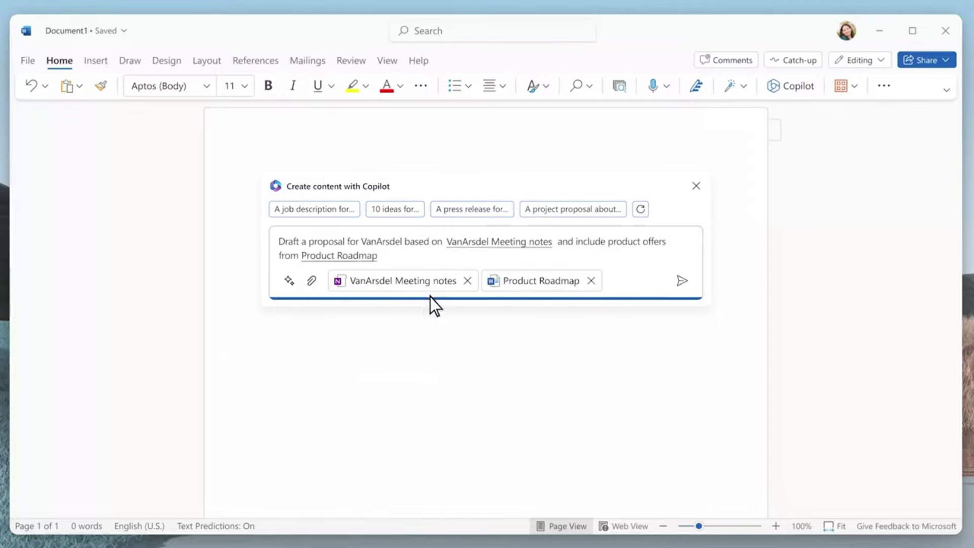
left_click(681, 281)
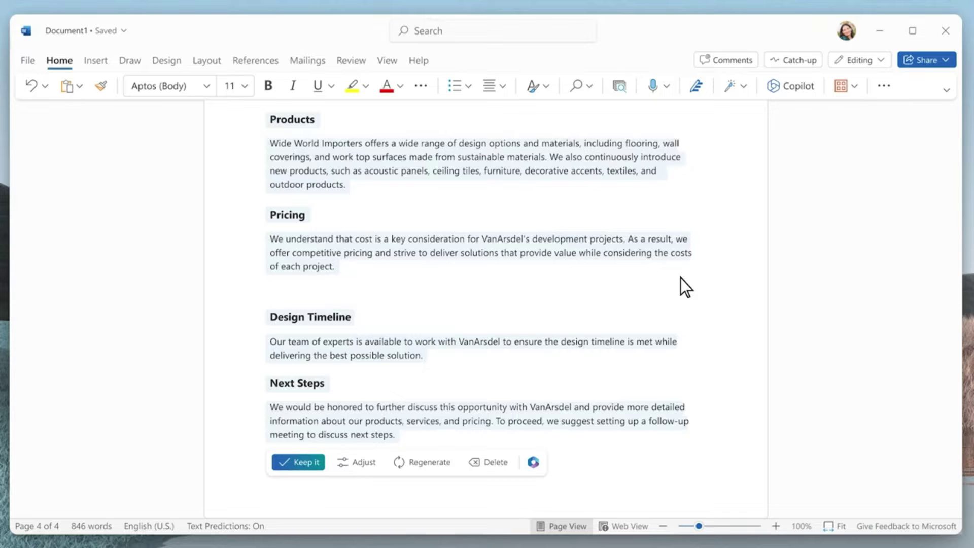
Ask Copilot to make the VanArsdel proposal look like Proseware proposal_Final and pull images from WWImporters_Design23
left_click(533, 462)
left_click(840, 476)
type("Make it look like @prosewa")
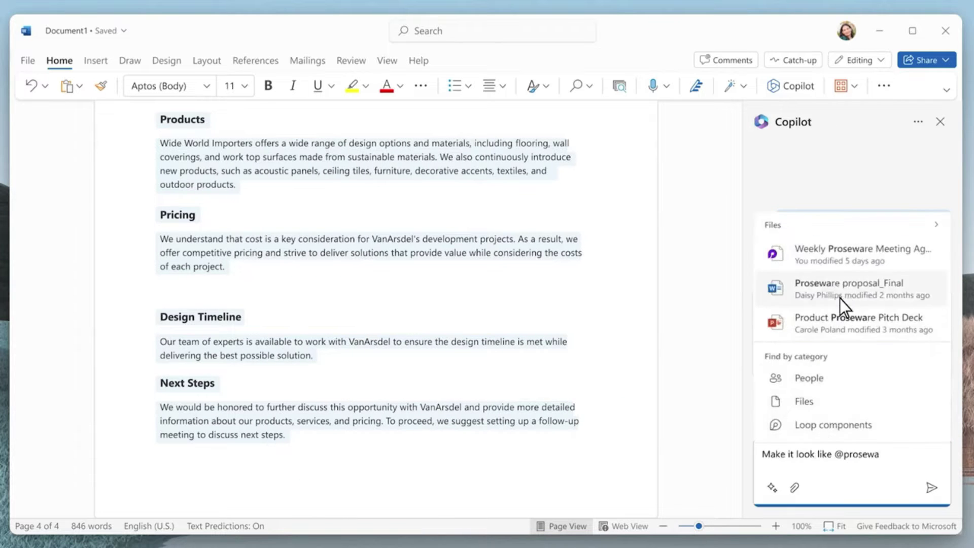
left_click(840, 294)
type("and pull images from @design")
left_click(840, 277)
left_click(932, 488)
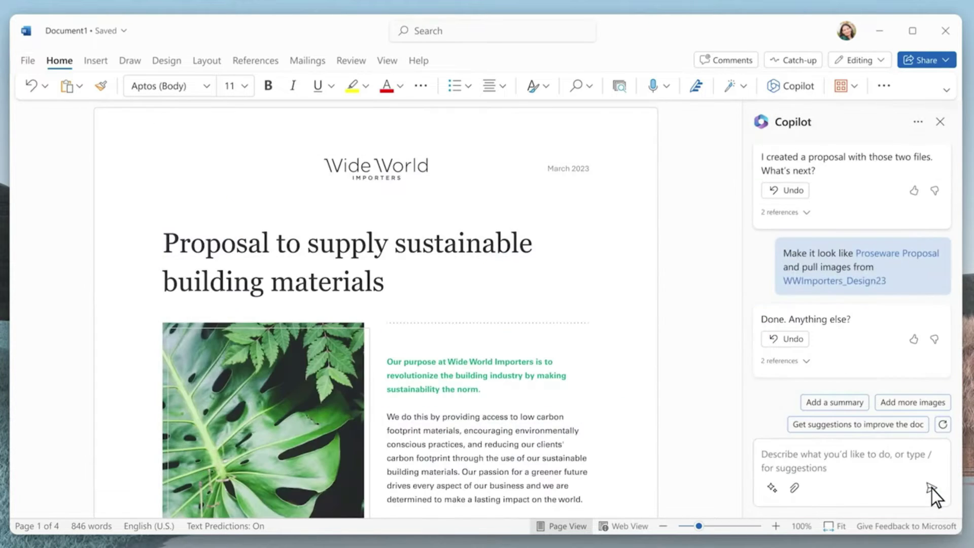
Add a summary to the proposal with Copilot, and an FAQ from its suggestions for improving the document
left_click(835, 402)
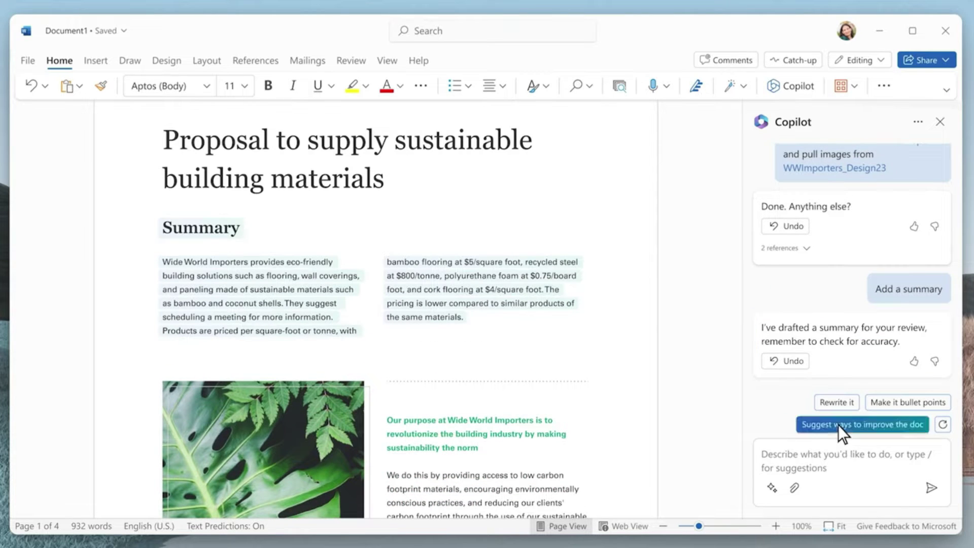
left_click(838, 425)
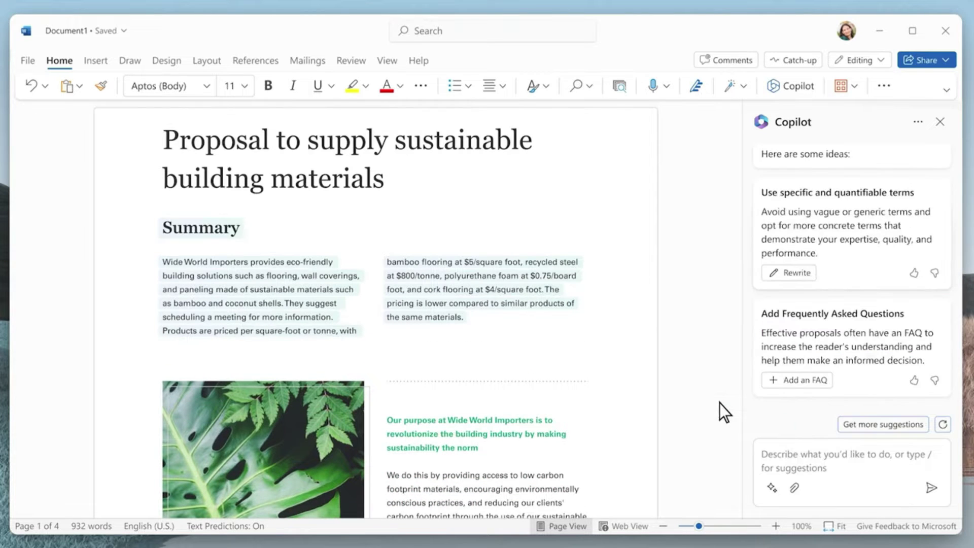
left_click(802, 379)
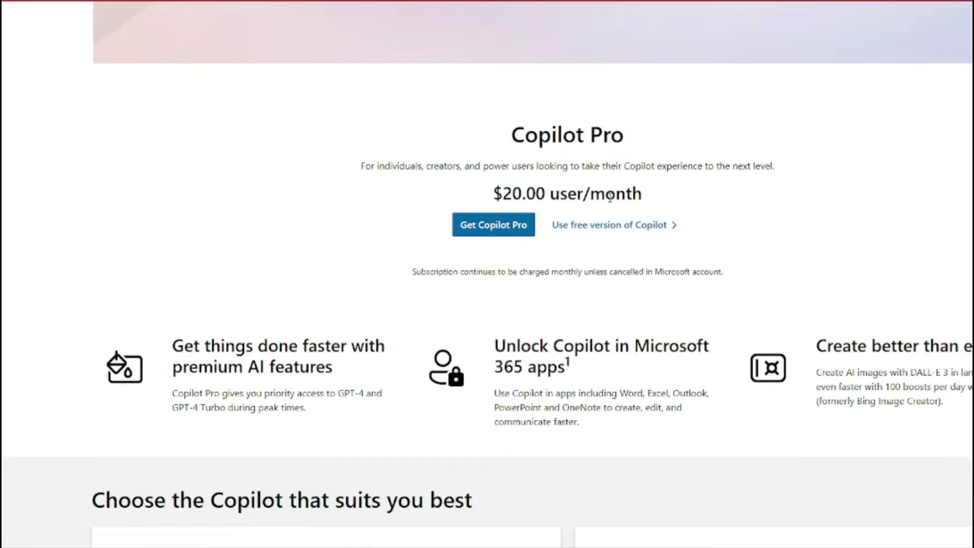
Subscribe to Microsoft Copilot Pro at $20.00 per month, paying through PayPal
left_click(493, 224)
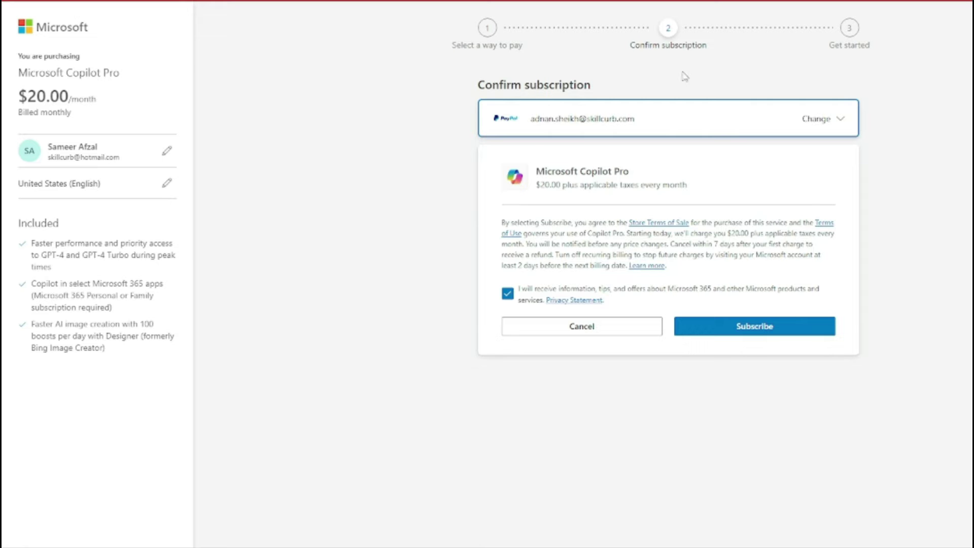
left_click_drag(537, 184, 680, 184)
left_click(744, 321)
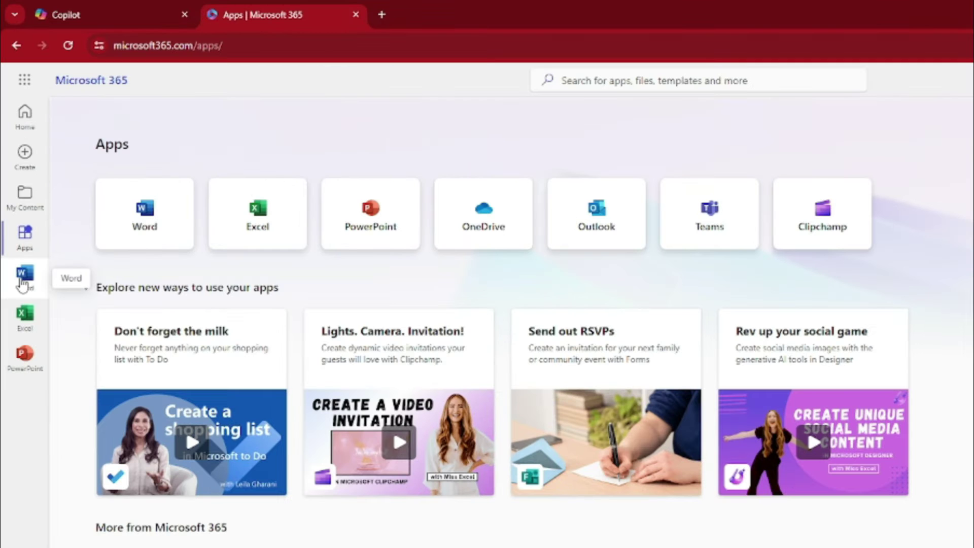
Create a blank Word document and generate a Copilot draft from "Write a blog post for scope of AI engineering in 2024"
left_click(22, 283)
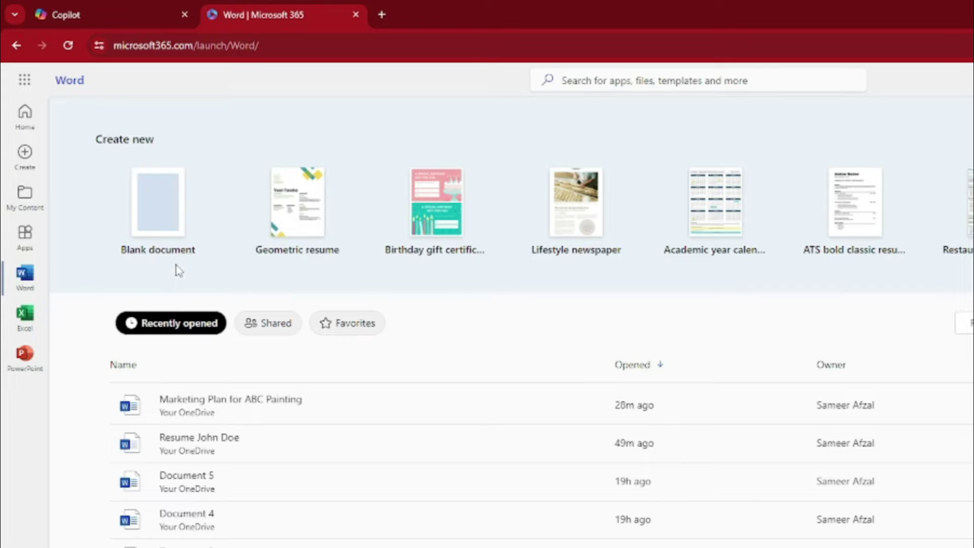
left_click(154, 208)
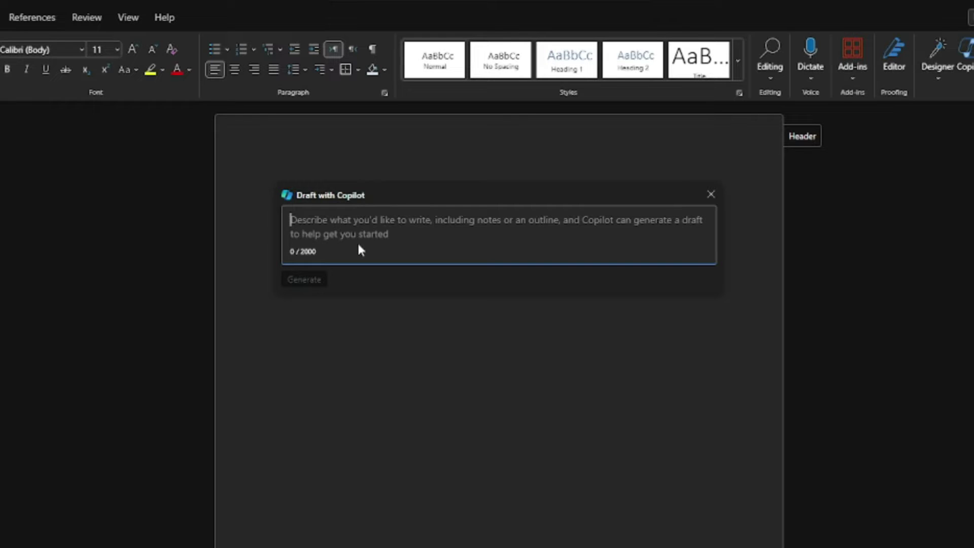
type("Write a blog post for scope of AI engineering in 2024")
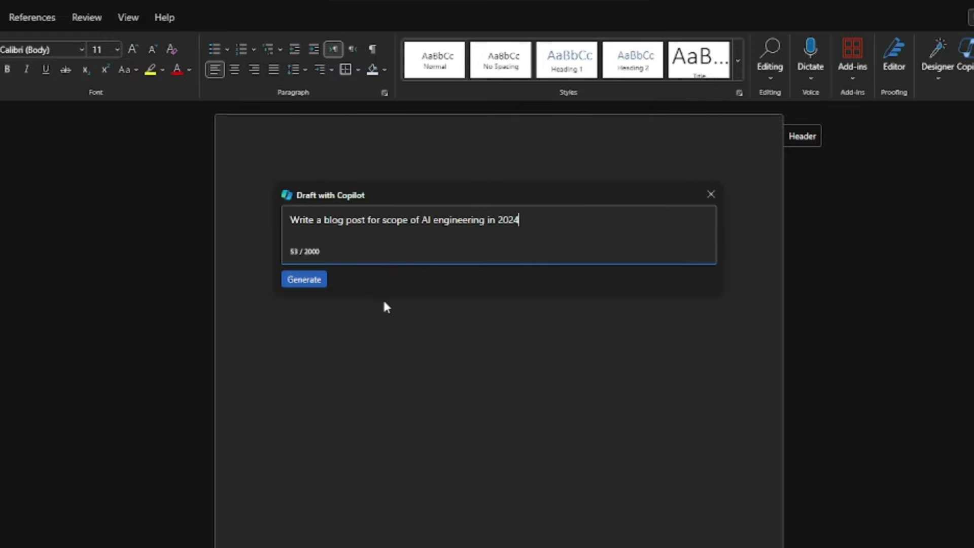
left_click(306, 282)
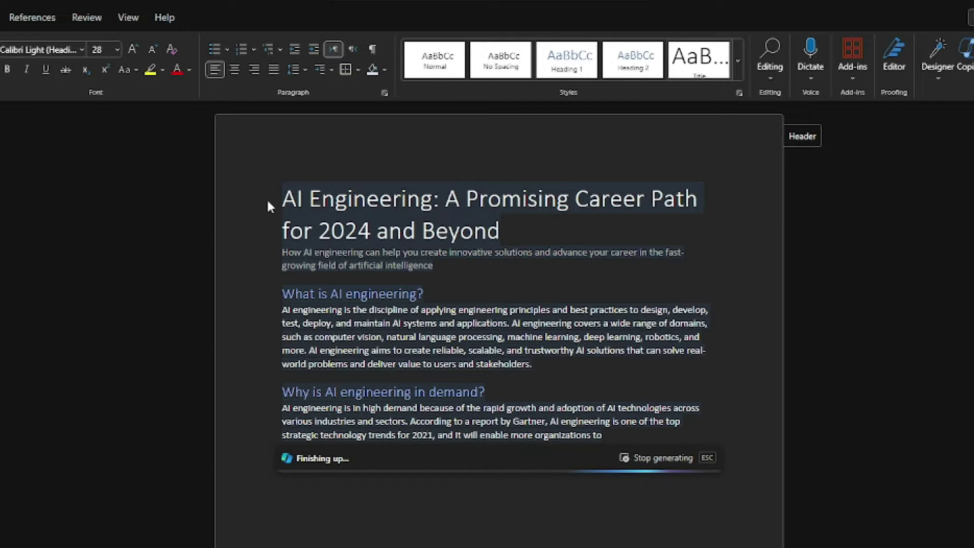
Read through the generated AI engineering blog draft, from its title and section headings to the conclusion
left_click(365, 252)
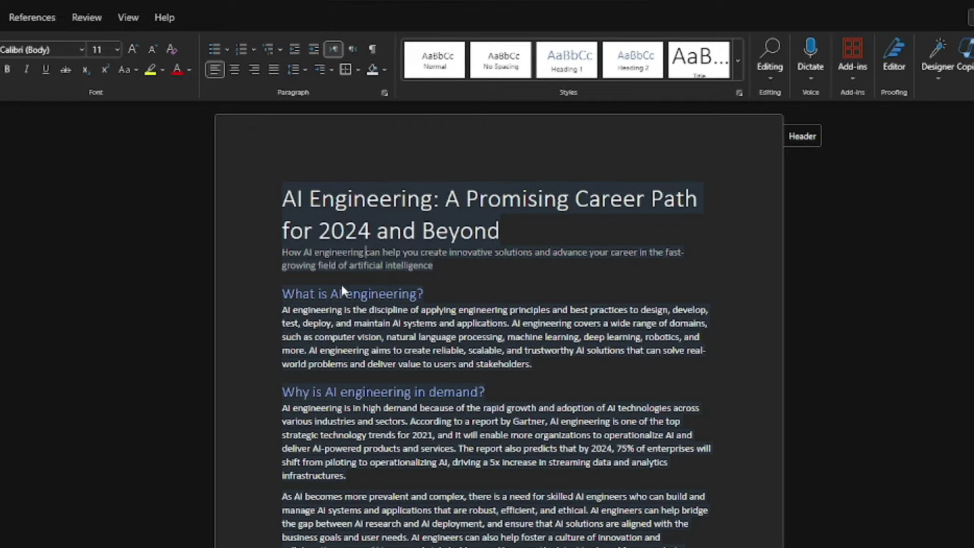
scroll(385, 309, "down", 5)
scroll(395, 320, "down", 4)
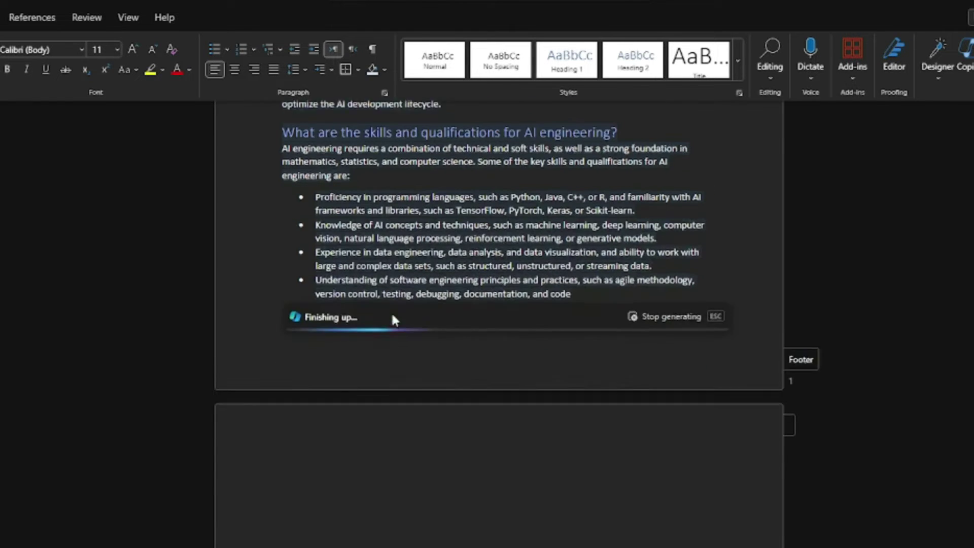
scroll(393, 314, "up", 11)
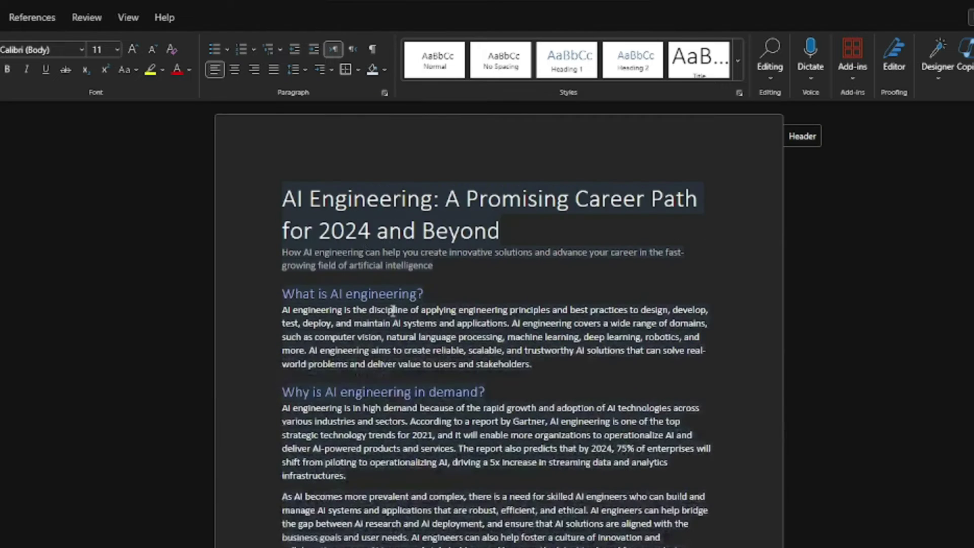
scroll(375, 303, "down", 15)
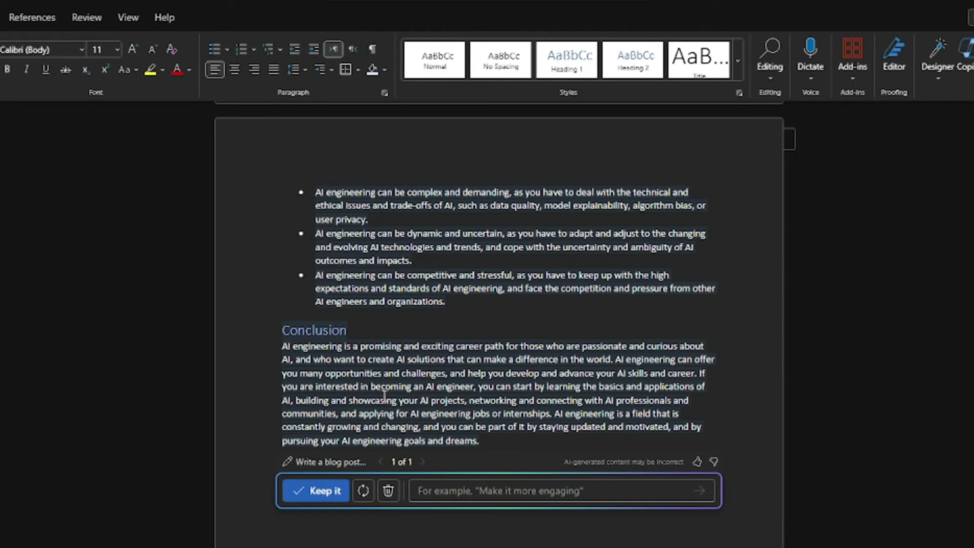
scroll(385, 396, "up", 20)
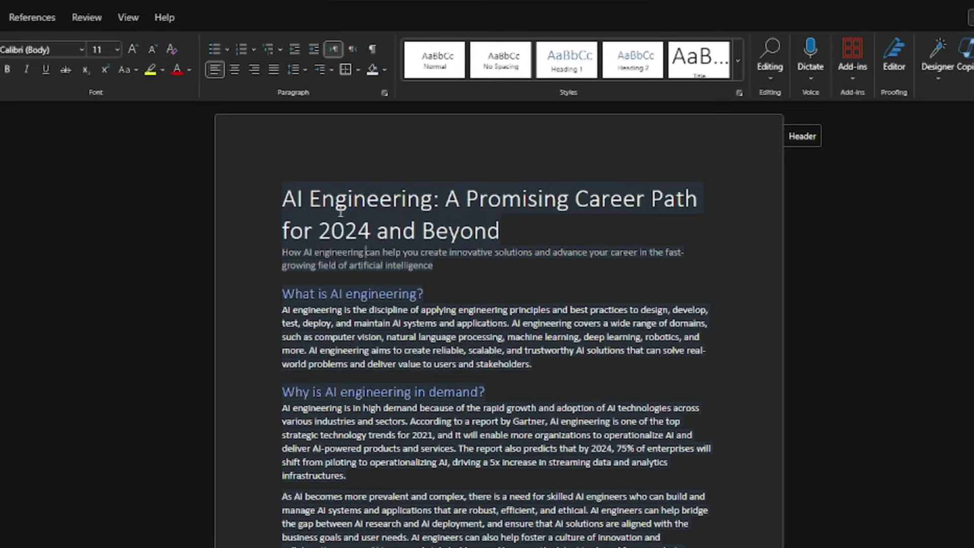
left_click_drag(314, 229, 506, 230)
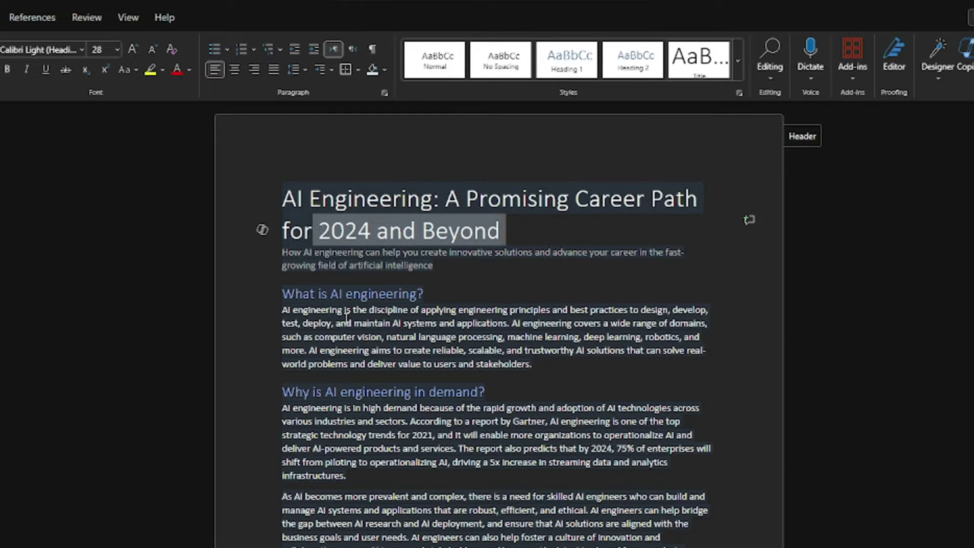
scroll(319, 283, "down", 3)
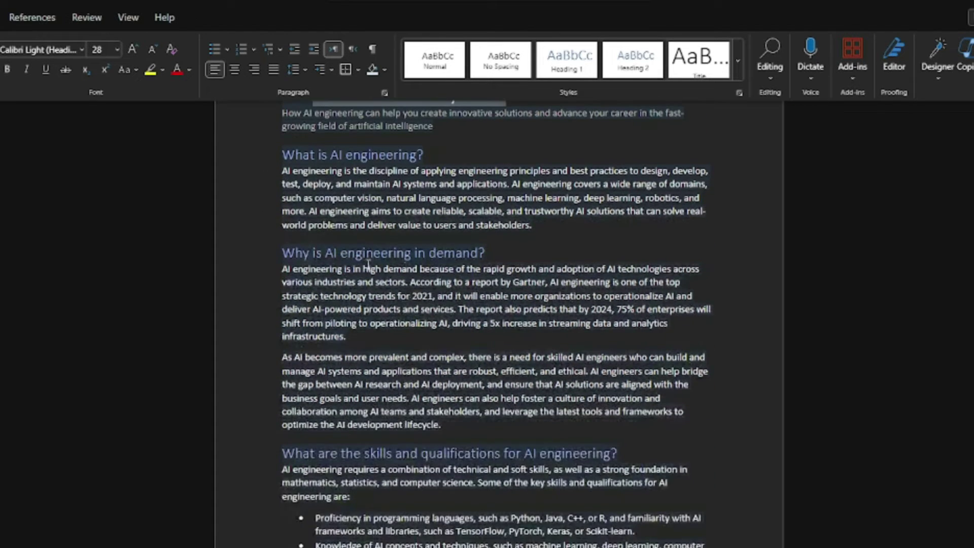
scroll(456, 259, "down", 4)
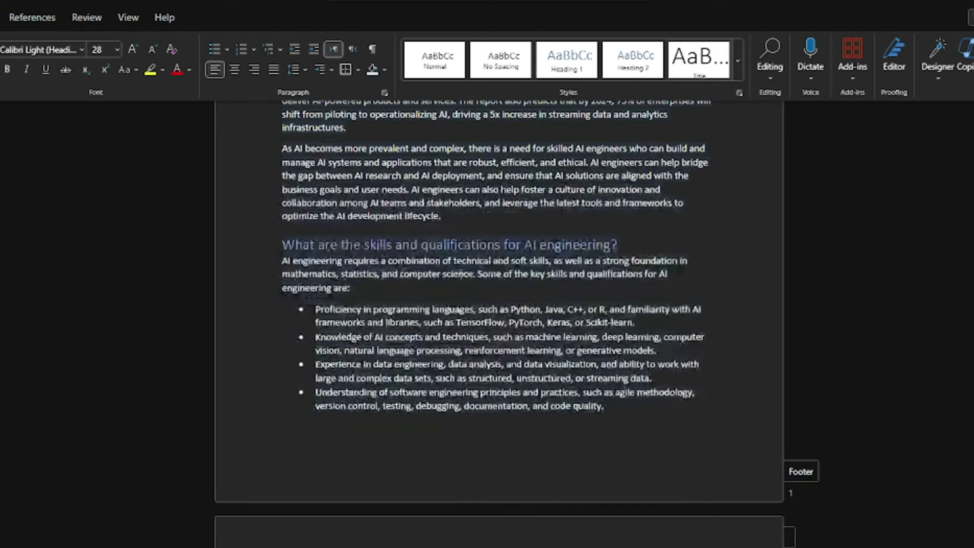
scroll(297, 323, "down", 9)
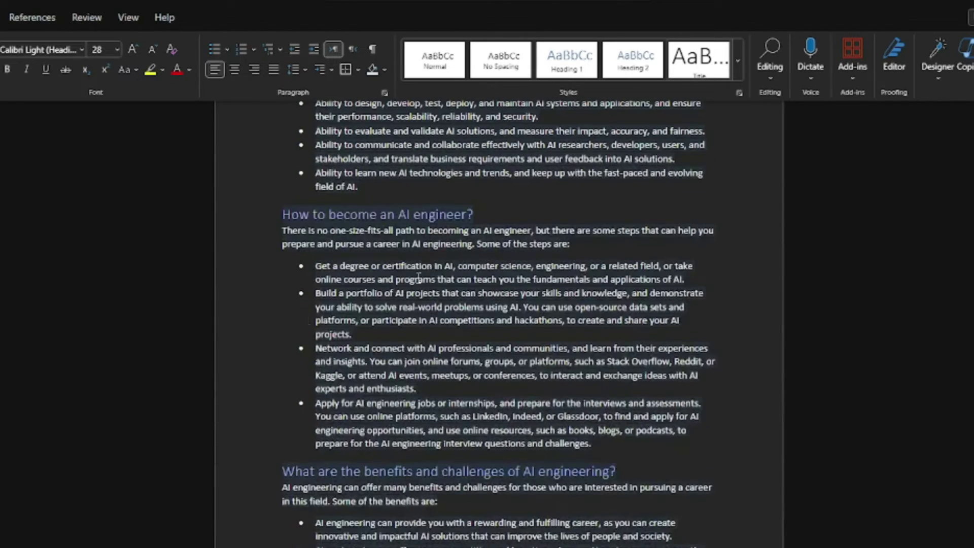
scroll(395, 233, "down", 12)
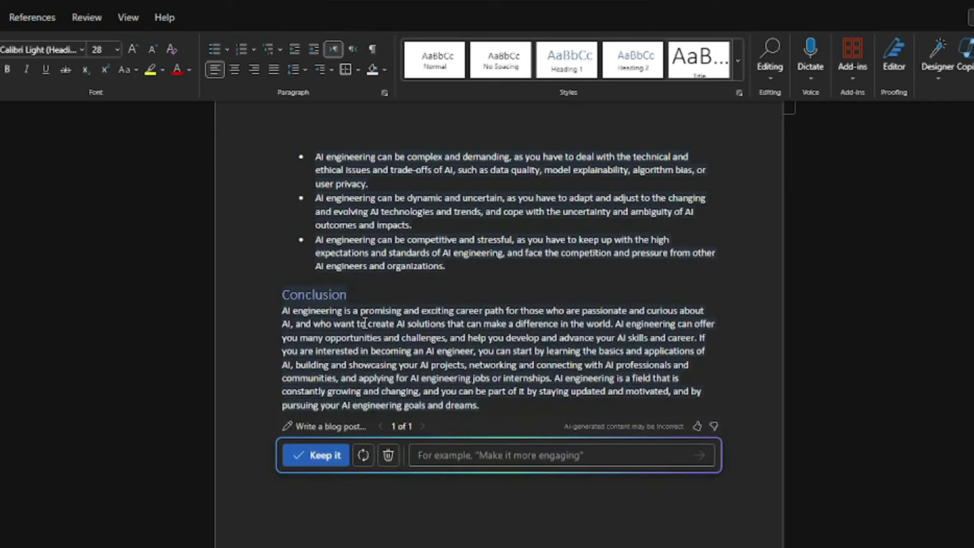
Reopen the original prompt behind the blog draft
left_click(331, 428)
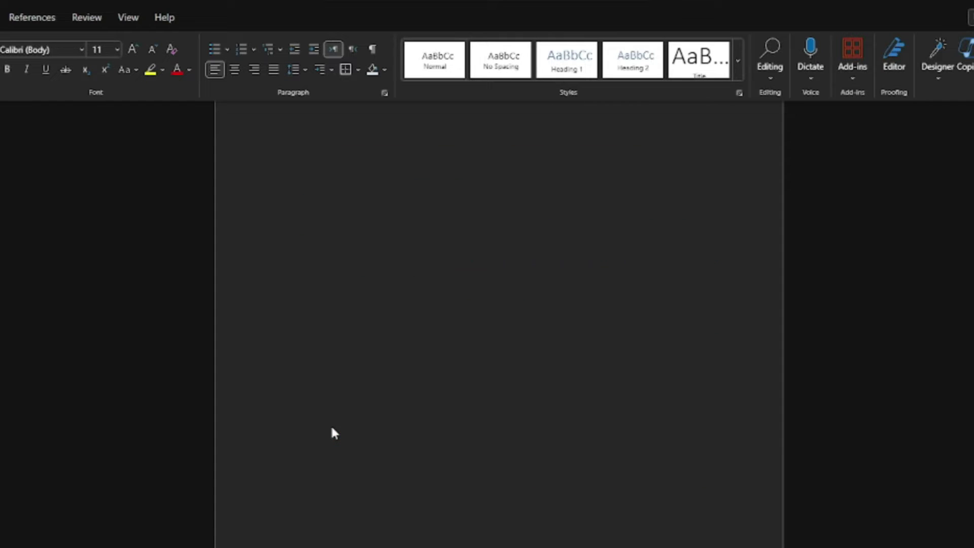
left_click(304, 247)
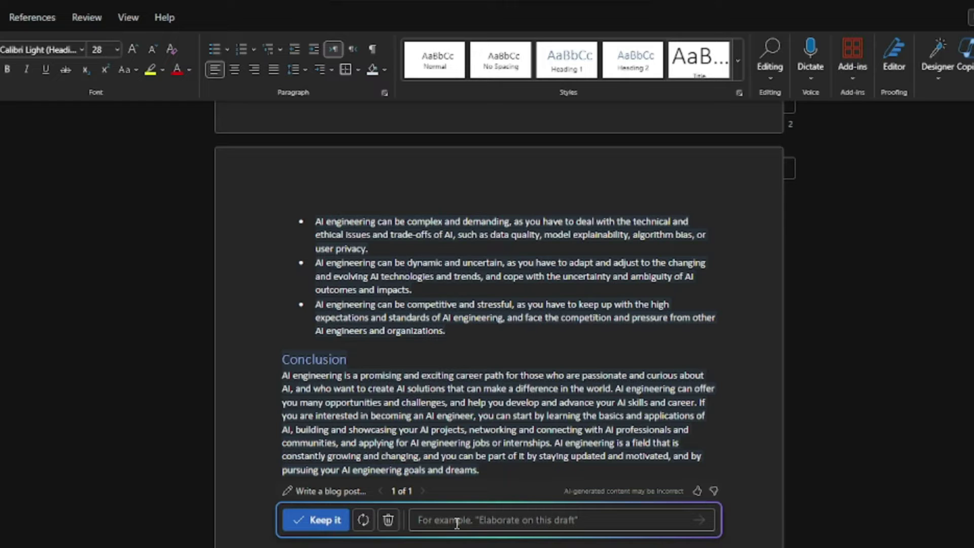
Keep the generated AI engineering blog draft in the document
scroll(449, 345, "up", 10)
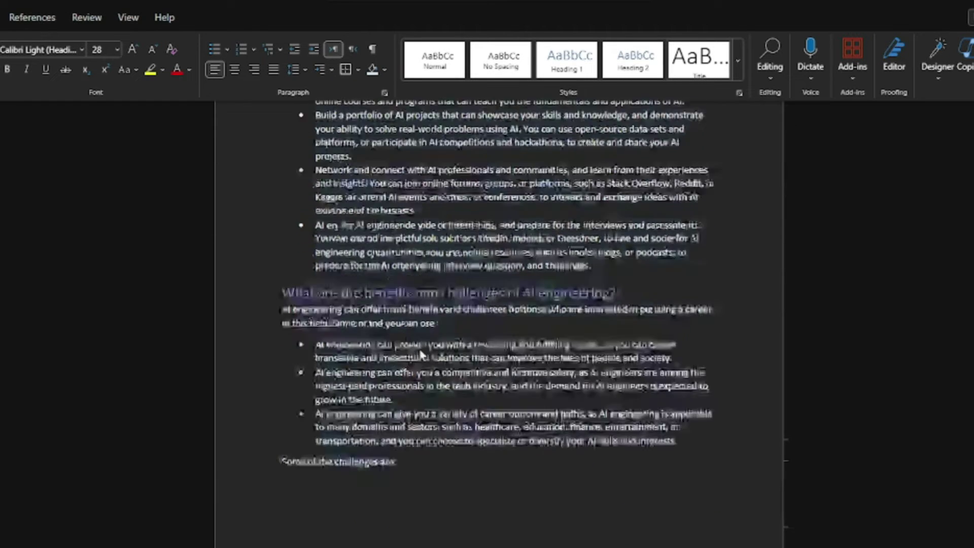
scroll(345, 345, "down", 13)
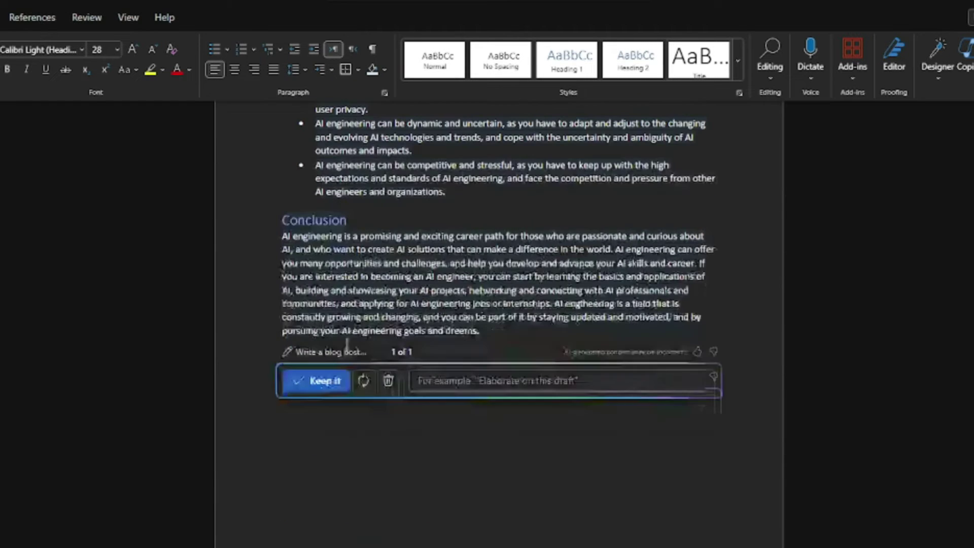
left_click(323, 385)
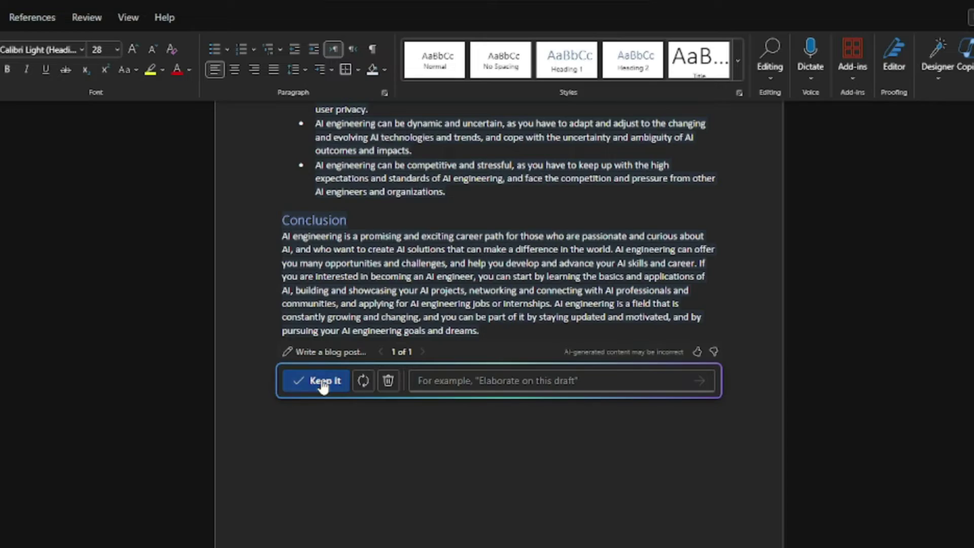
Examine the kept blog post, highlighting the text from its title to the start of "Why is AI engineering in demand?"
scroll(395, 367, "up", 10)
scroll(397, 366, "up", 15)
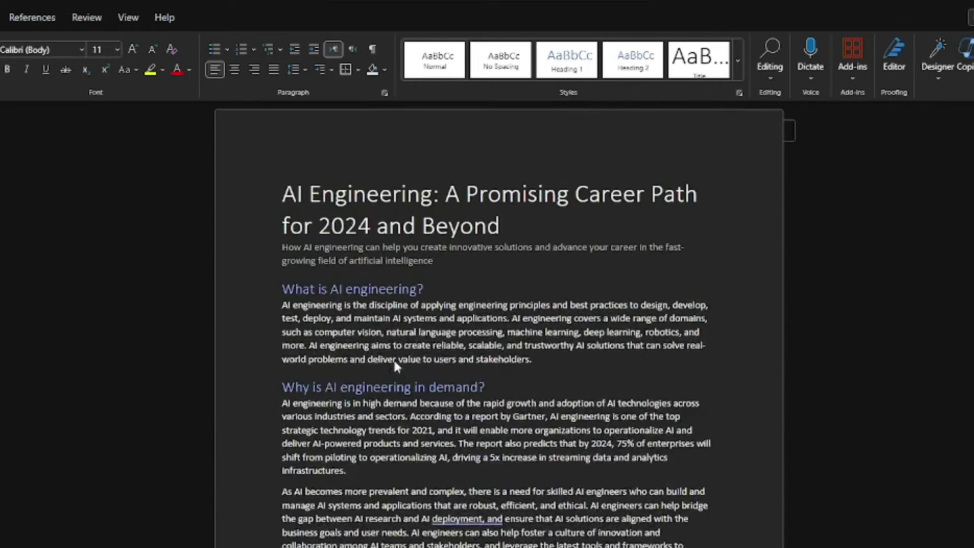
left_click_drag(283, 199, 509, 407)
scroll(509, 409, "down", 20)
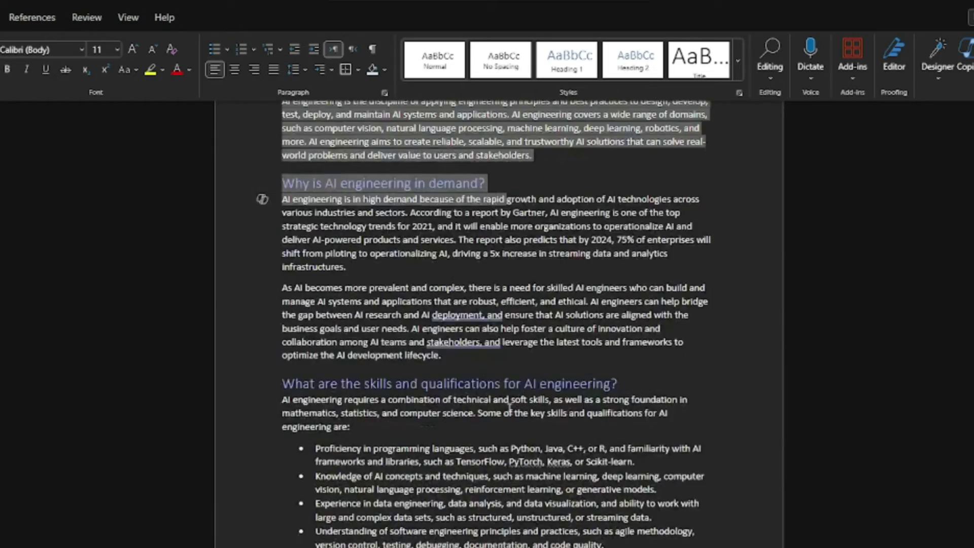
Add the suggested stock image of a night cityscape with light trails above the blog post's title
scroll(507, 407, "down", 3)
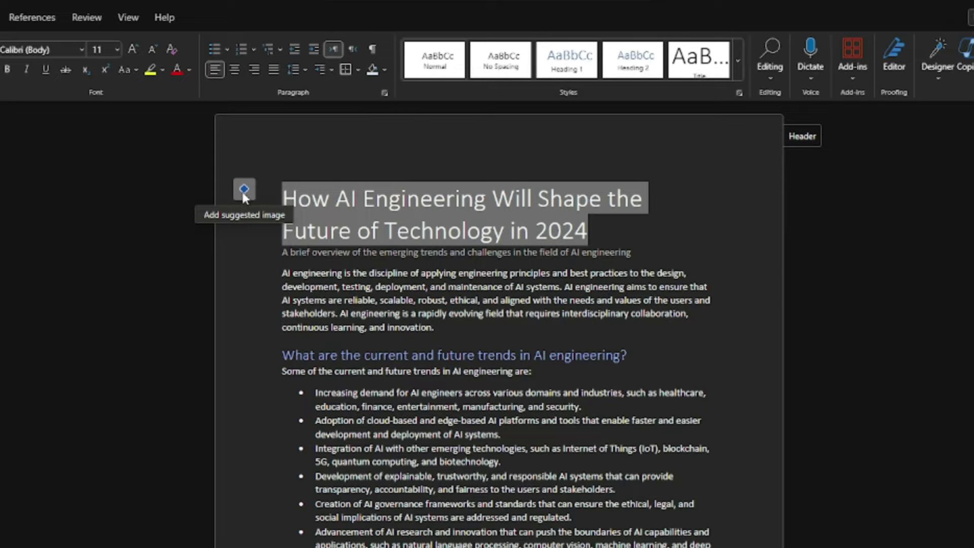
left_click(244, 190)
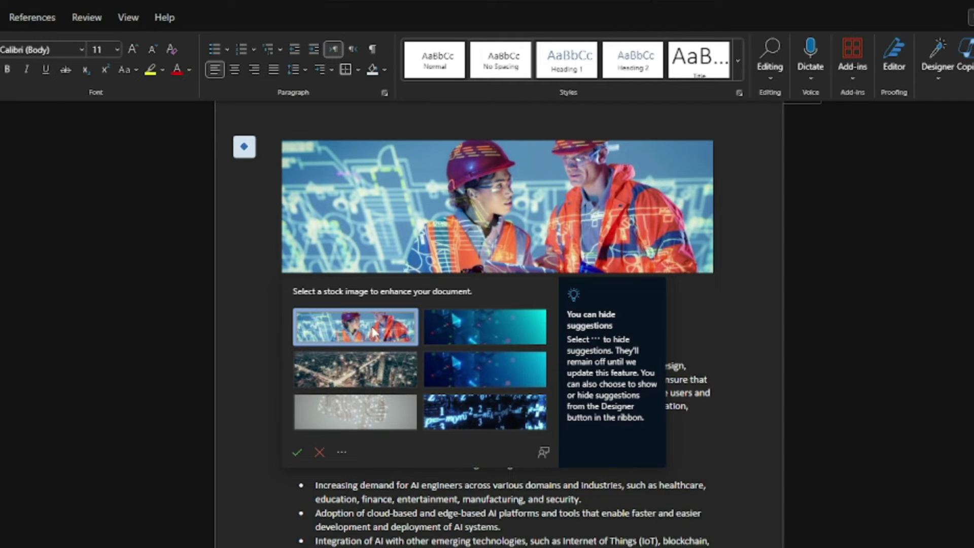
left_click(460, 323)
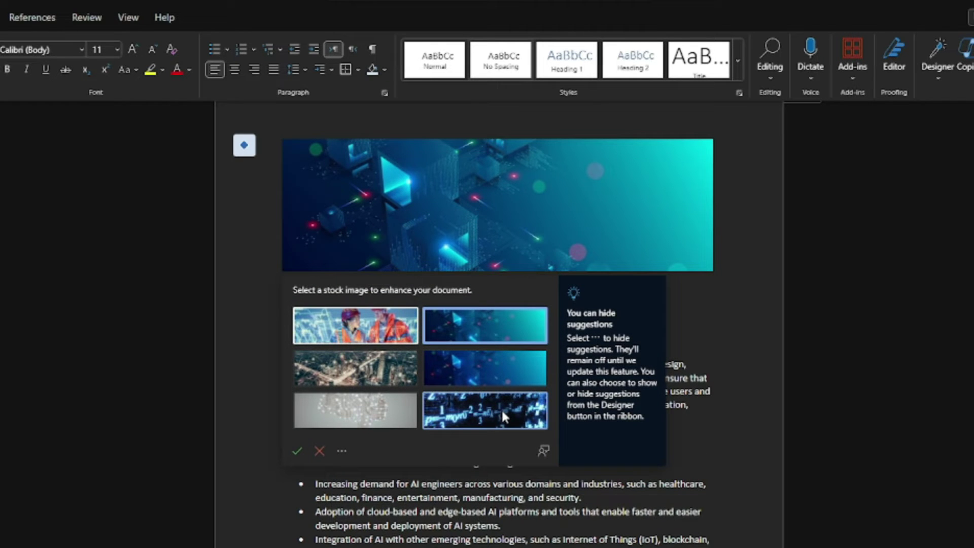
left_click(356, 368)
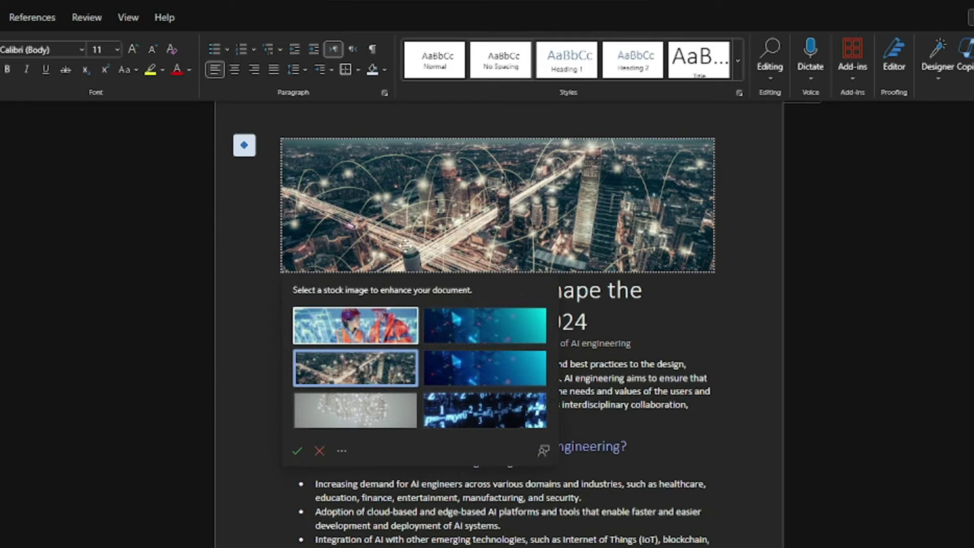
left_click(646, 341)
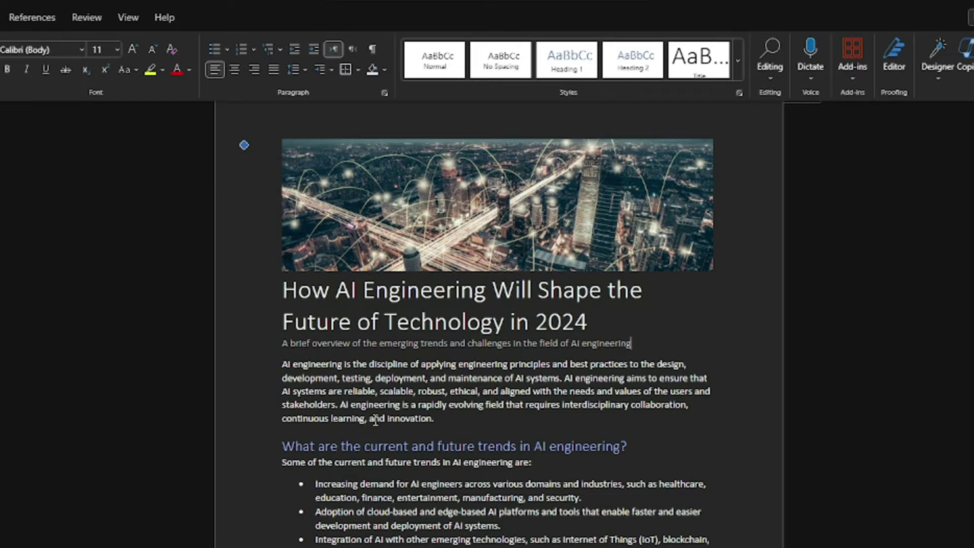
Open the Copilot chat beside the blog post "AI Engineering: A Promising Career Path for 2024 and Beyond"
key("ctrl+End")
scroll(391, 278, "up", 15)
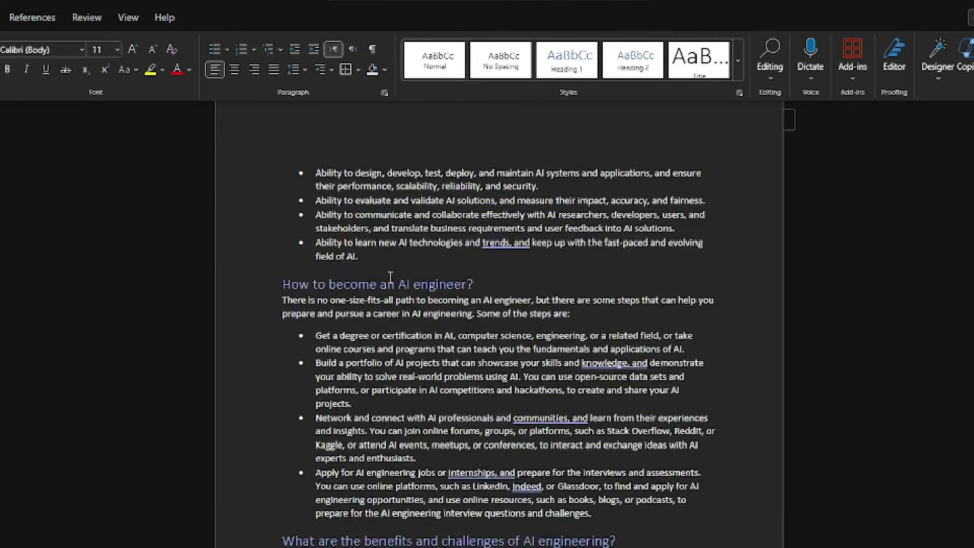
scroll(390, 279, "up", 10)
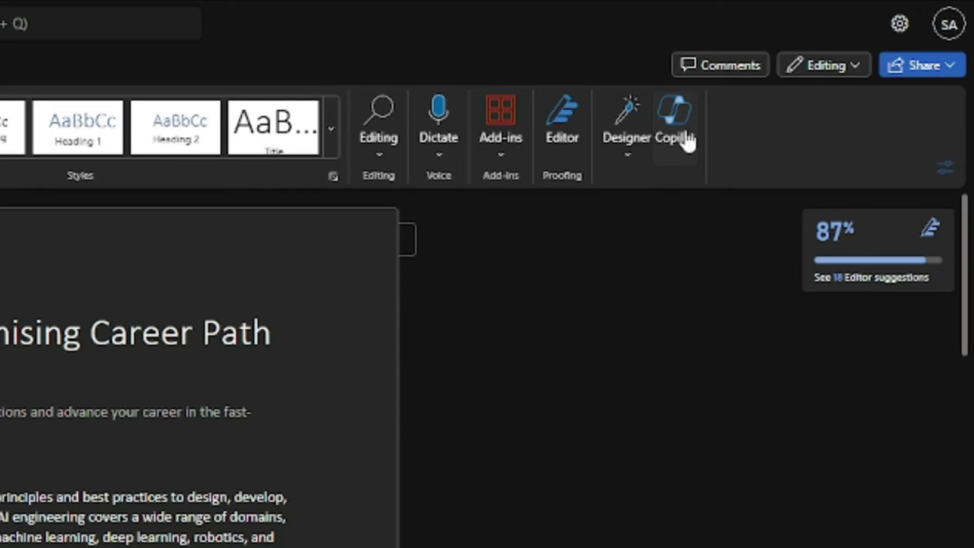
left_click(688, 141)
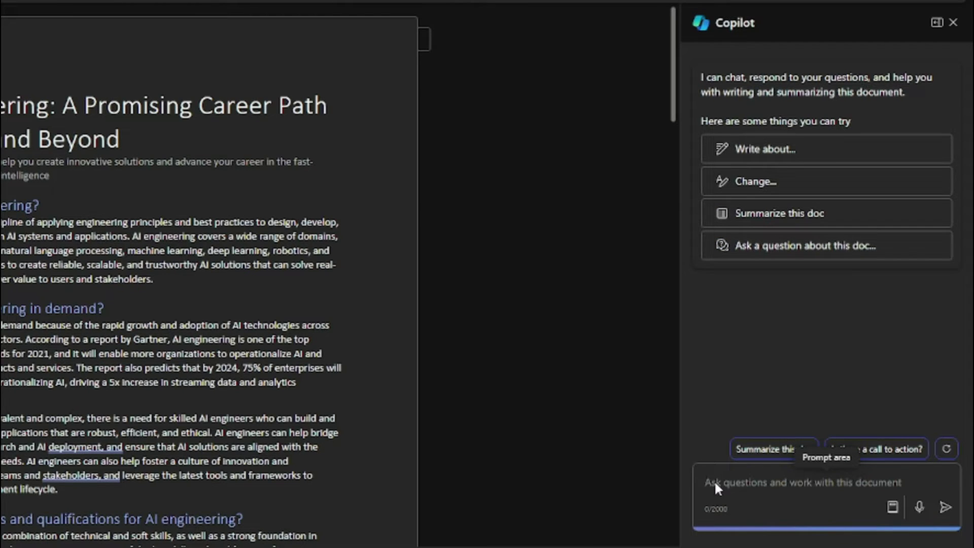
left_click_drag(2, 104, 157, 374)
left_click(209, 367)
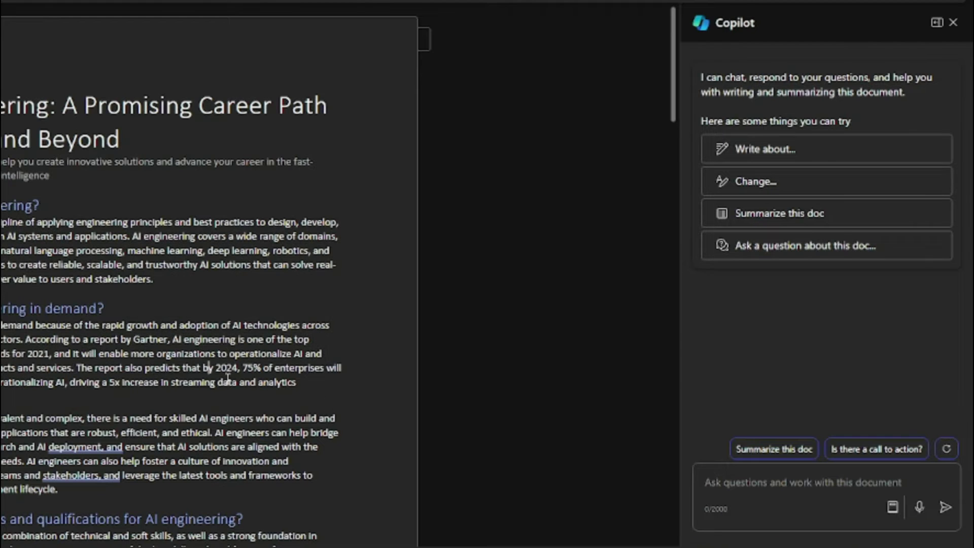
Ask Copilot to "Summarize this doc for me", starting from the ready-made summary prompt for understanding a document
left_click(893, 507)
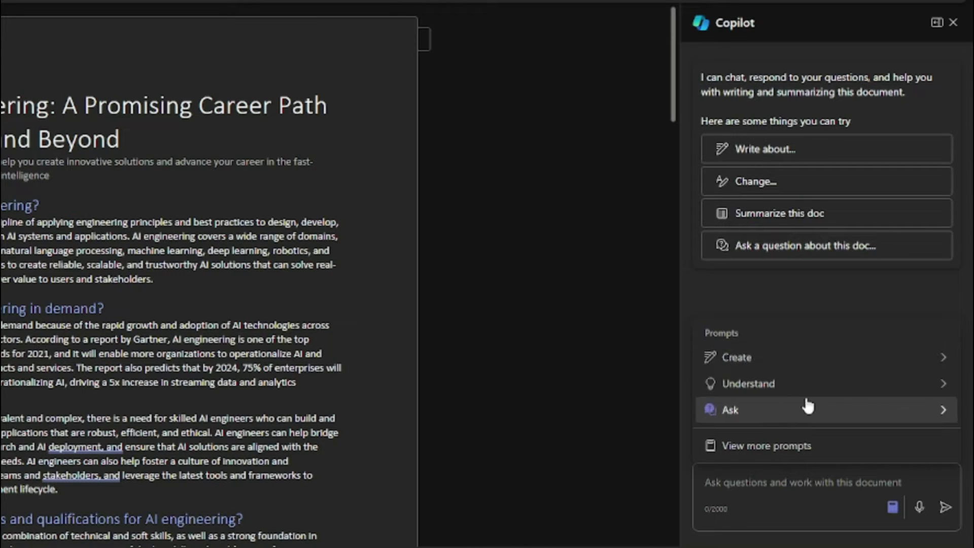
left_click(772, 395)
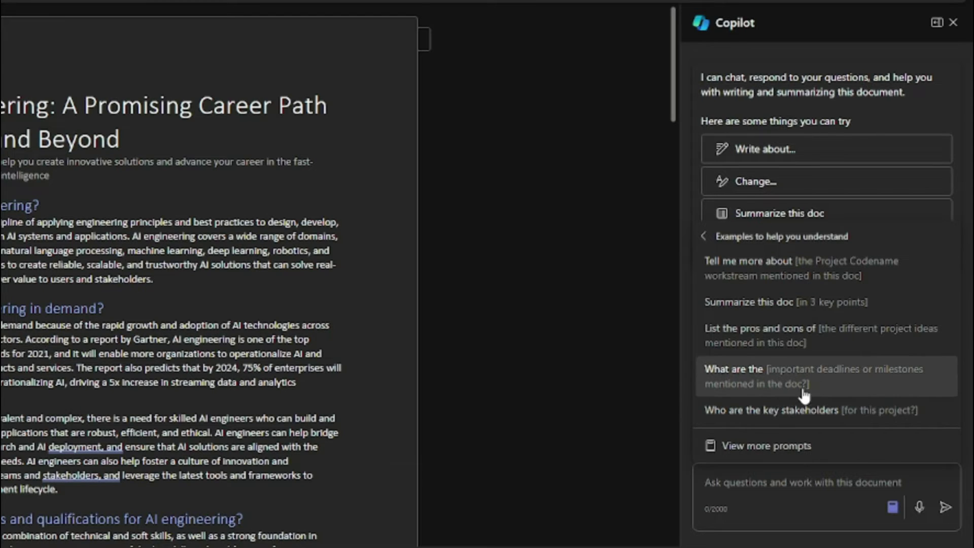
left_click(765, 303)
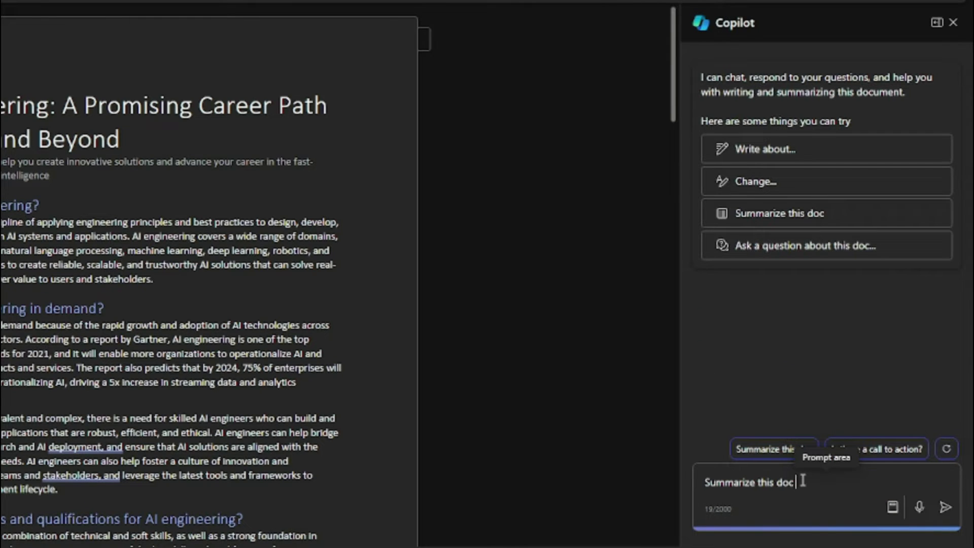
type("for me")
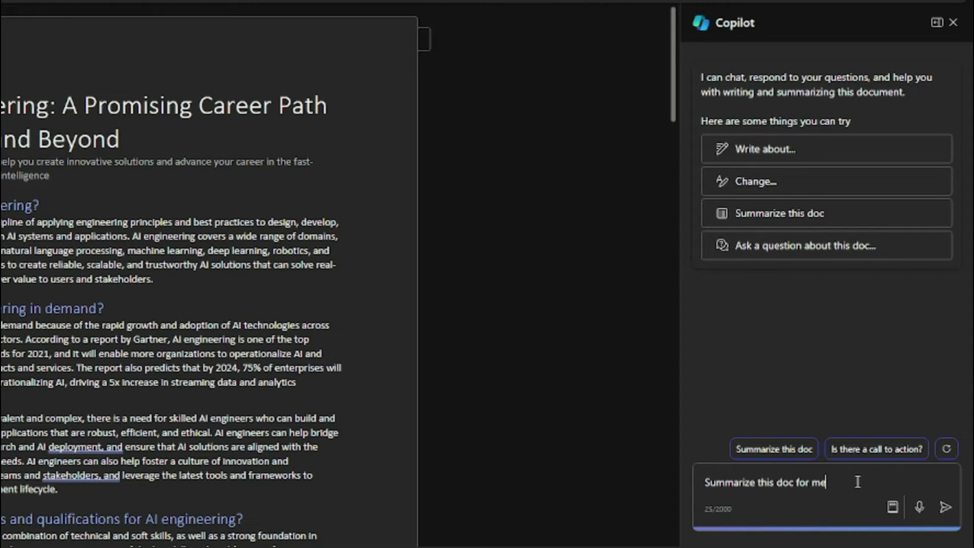
left_click(945, 507)
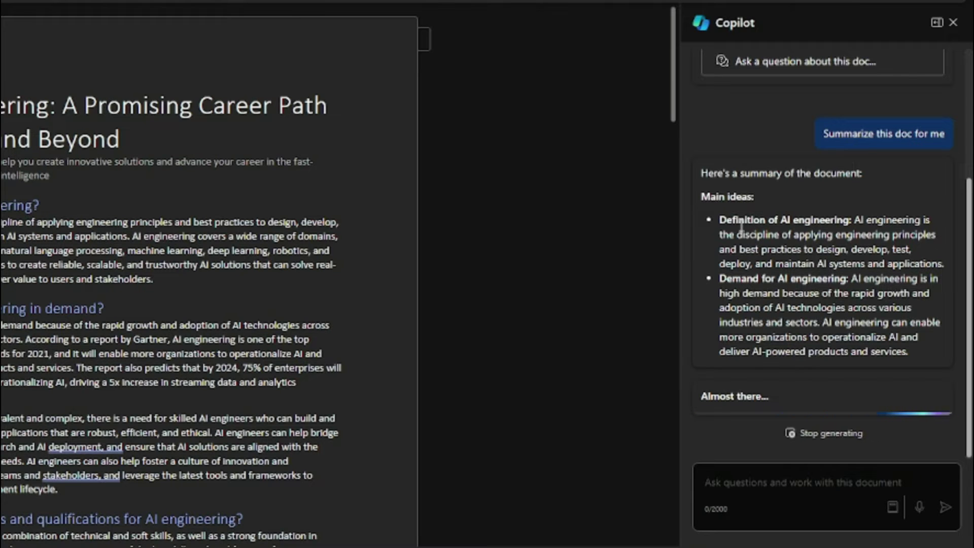
Read through the generated summary, from the definition of AI engineering to the conclusion
left_click_drag(726, 221, 845, 217)
left_click_drag(726, 133, 832, 133)
left_click_drag(735, 205, 786, 205)
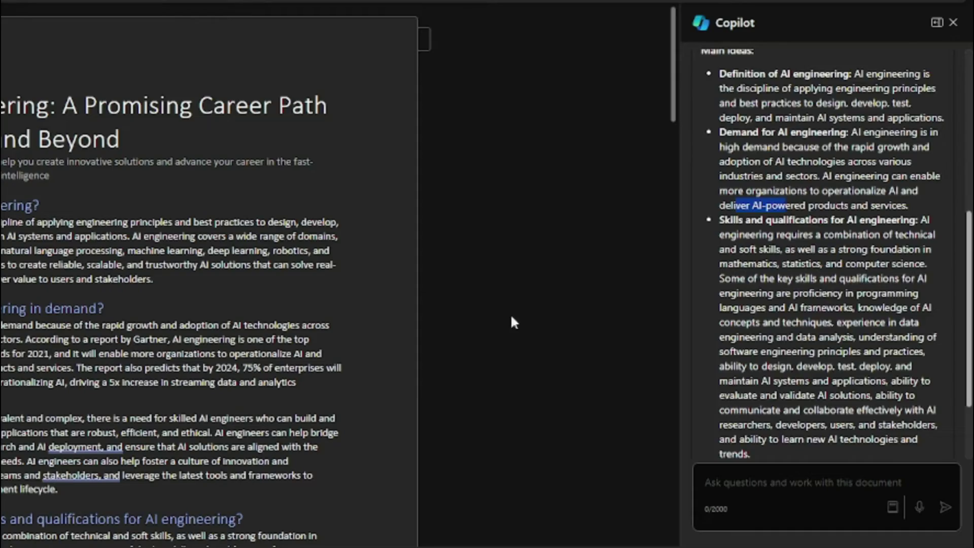
scroll(41, 195, "down", 15)
scroll(41, 196, "up", 15)
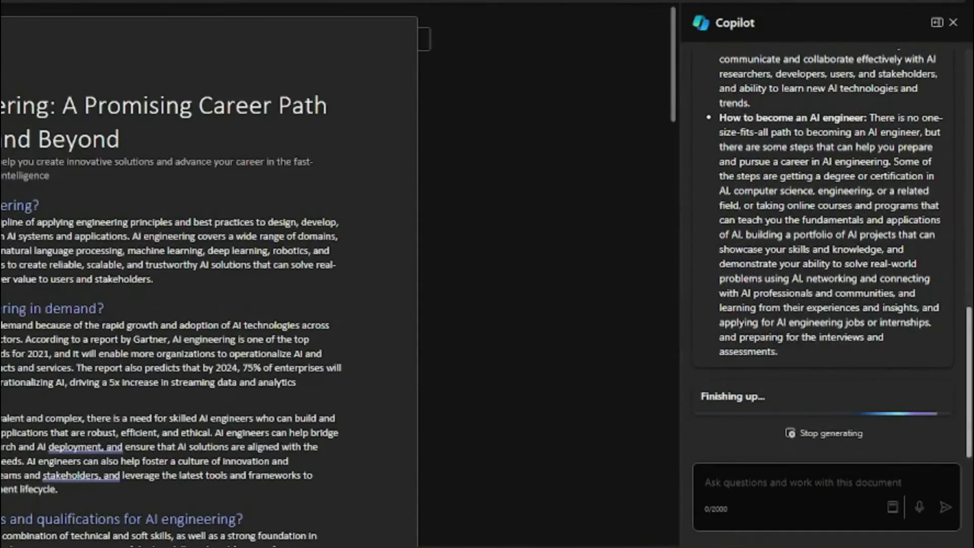
scroll(787, 228, "up", 10)
scroll(770, 233, "down", 10)
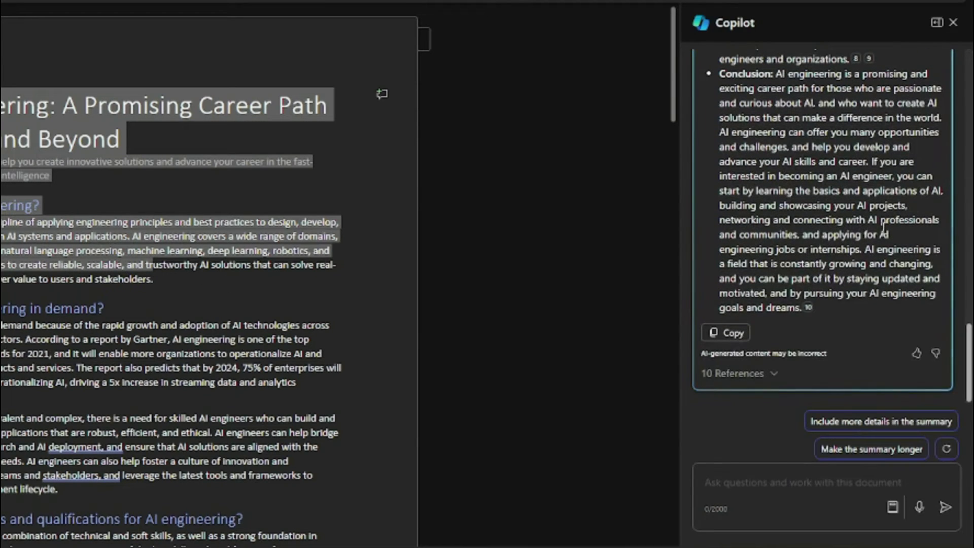
Expand the summary's references and look through them and the suggested follow-up prompts
left_click(773, 375)
scroll(780, 257, "down", 5)
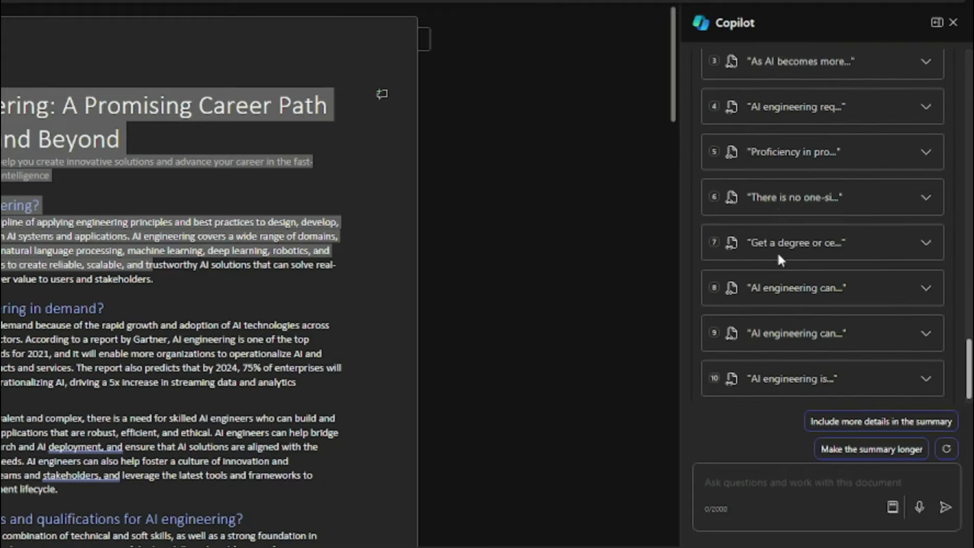
scroll(817, 297, "up", 5)
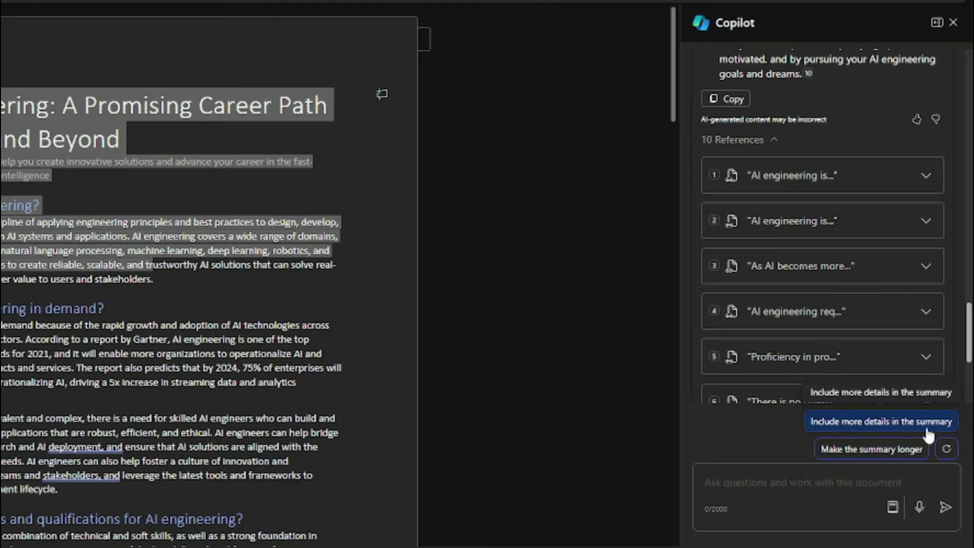
scroll(862, 274, "up", 6)
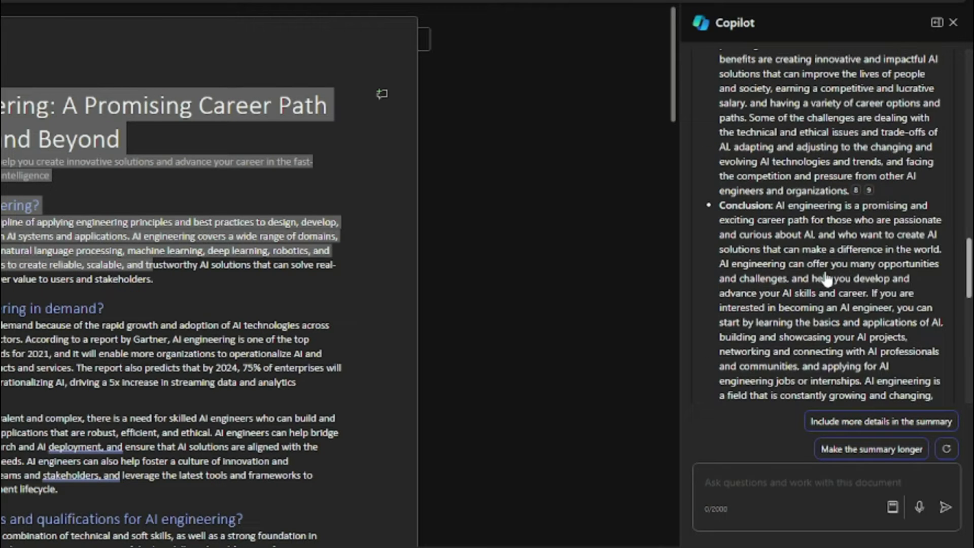
scroll(827, 278, "up", 15)
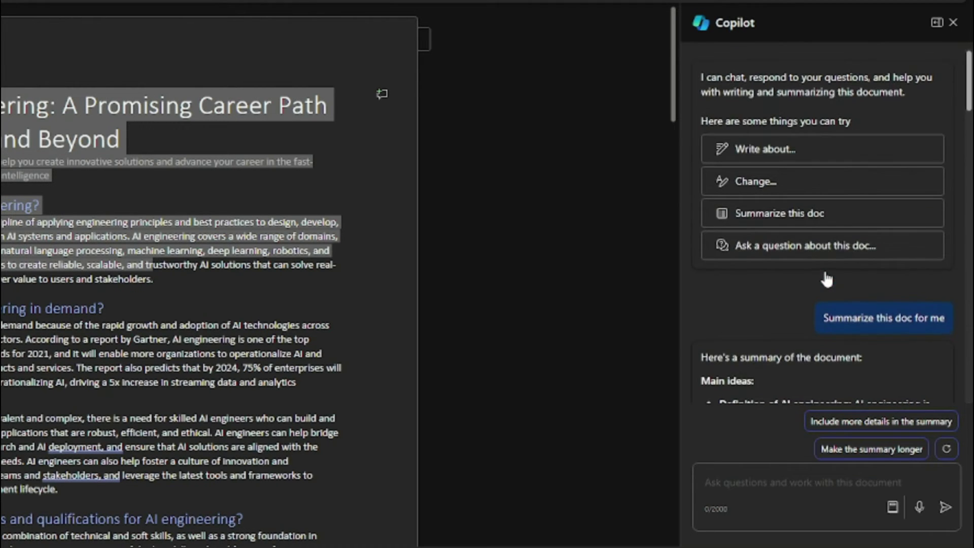
left_click(760, 152)
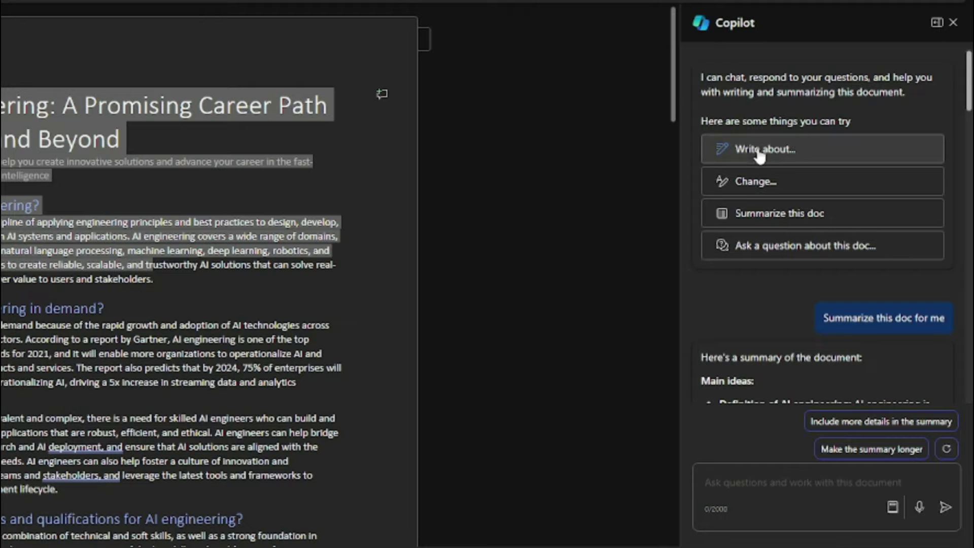
left_click(765, 189)
left_click(769, 215)
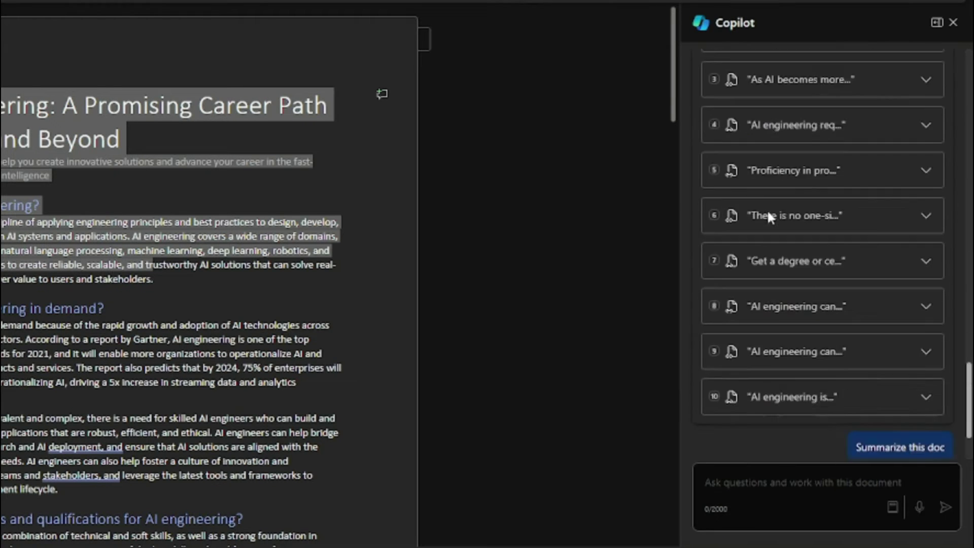
scroll(799, 280, "up", 5)
scroll(799, 280, "down", 10)
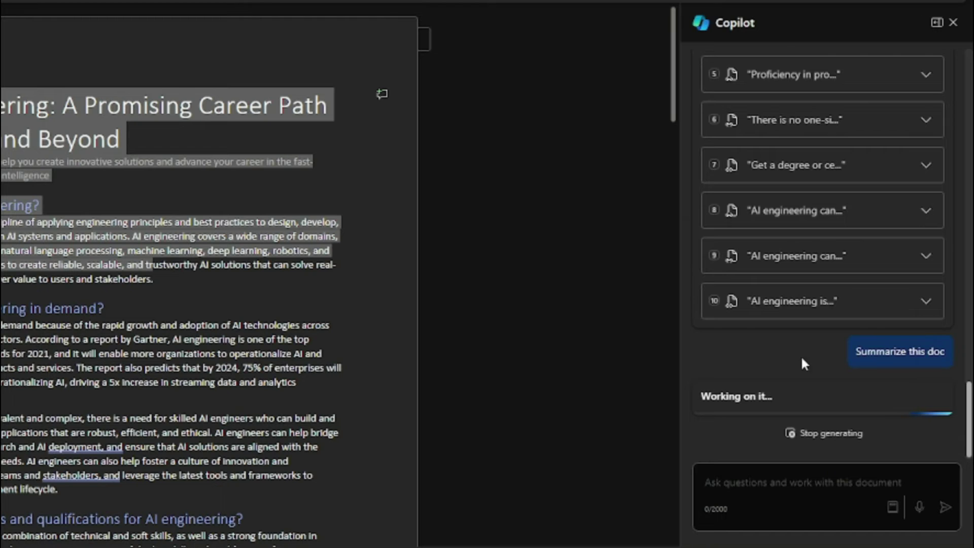
left_click(803, 433)
Ask Copilot "Question: What are the skills required for AI engineering?", adapting the wording from the document's skills and qualifications heading
scroll(760, 181, "up", 15)
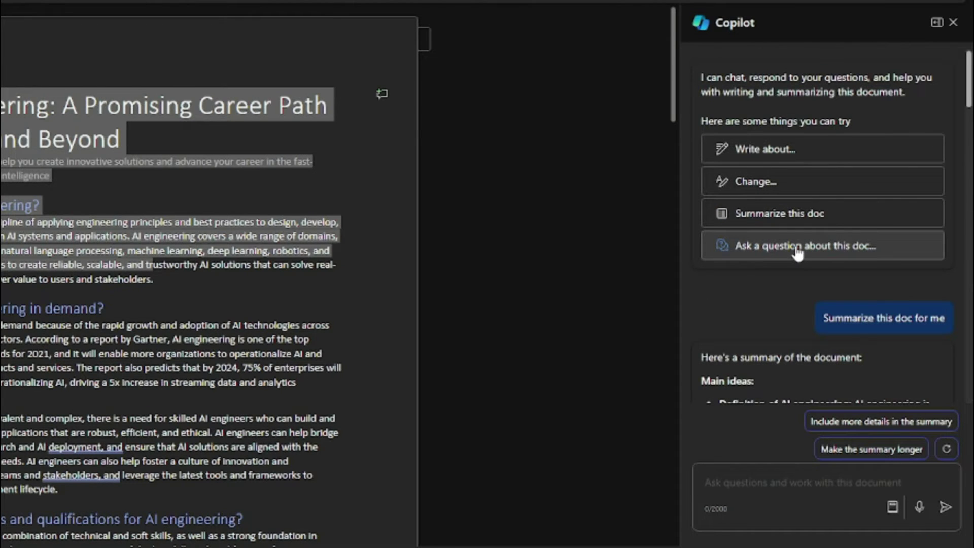
left_click(797, 249)
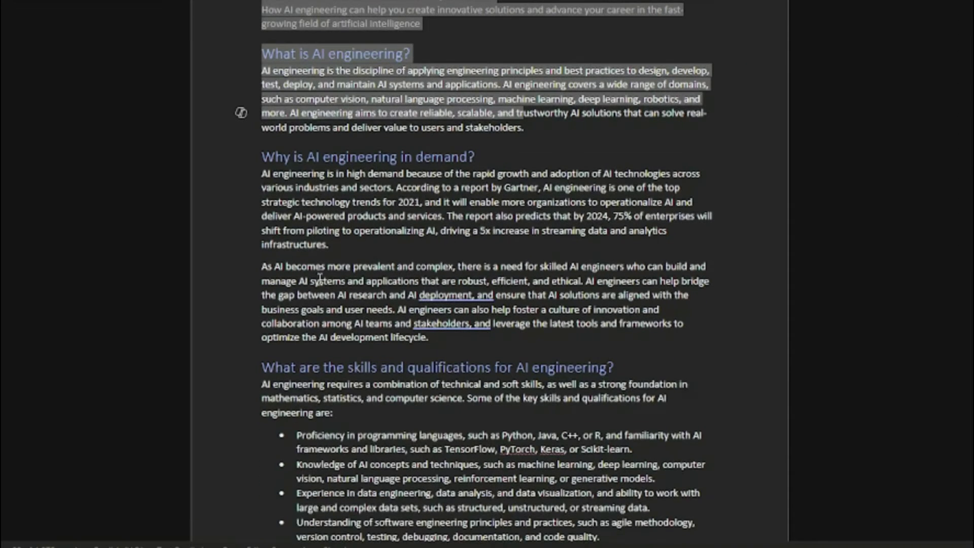
left_click_drag(266, 369, 418, 369)
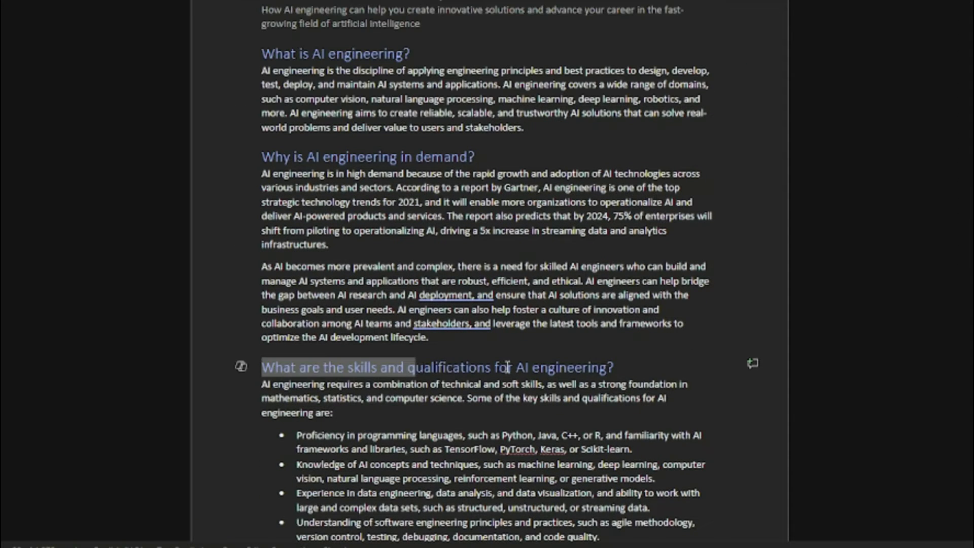
left_click_drag(508, 367, 613, 372)
key("ctrl+c")
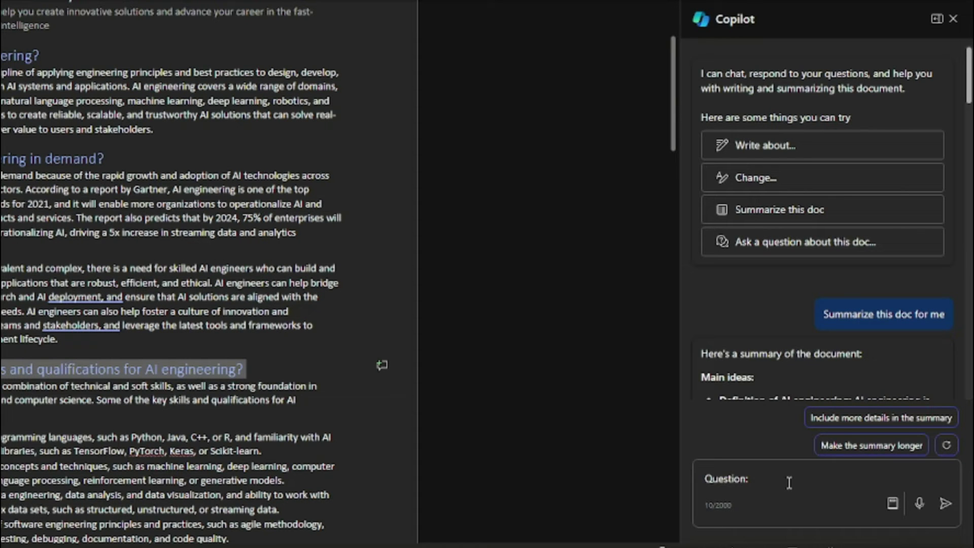
left_click(789, 483)
key("ctrl+v")
left_click_drag(836, 463, 925, 463)
type("required")
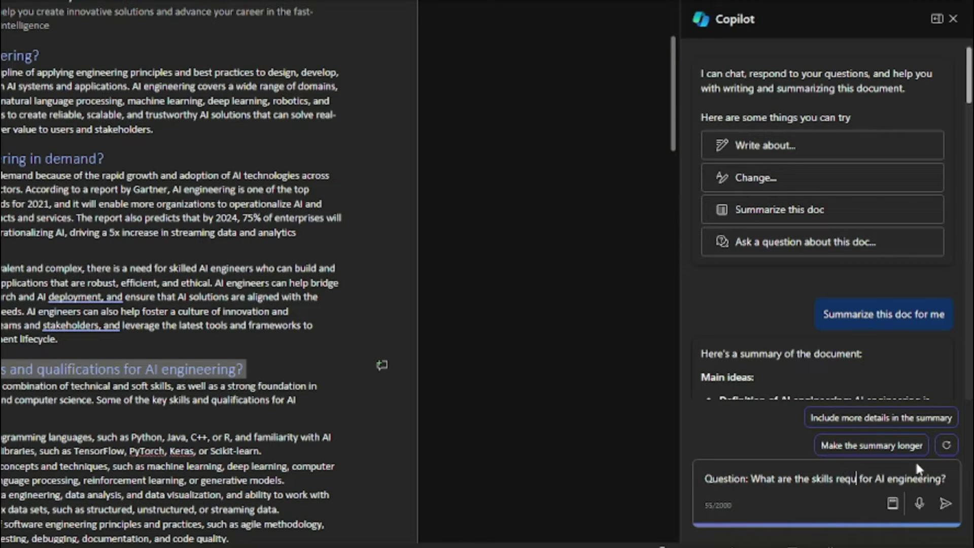
key("Return")
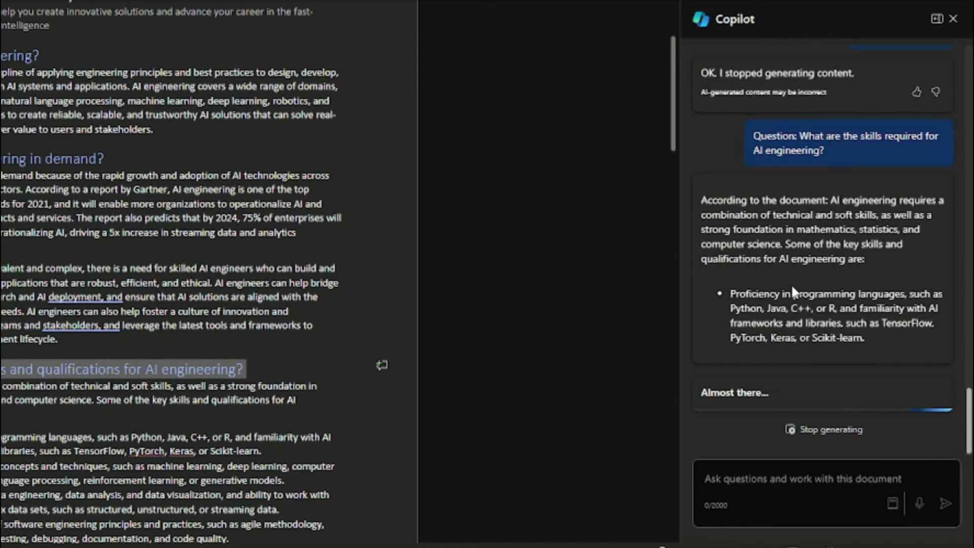
Read Copilot's answer listing the skills and qualifications for AI engineering
scroll(791, 284, "up", 1)
scroll(813, 215, "up", 4)
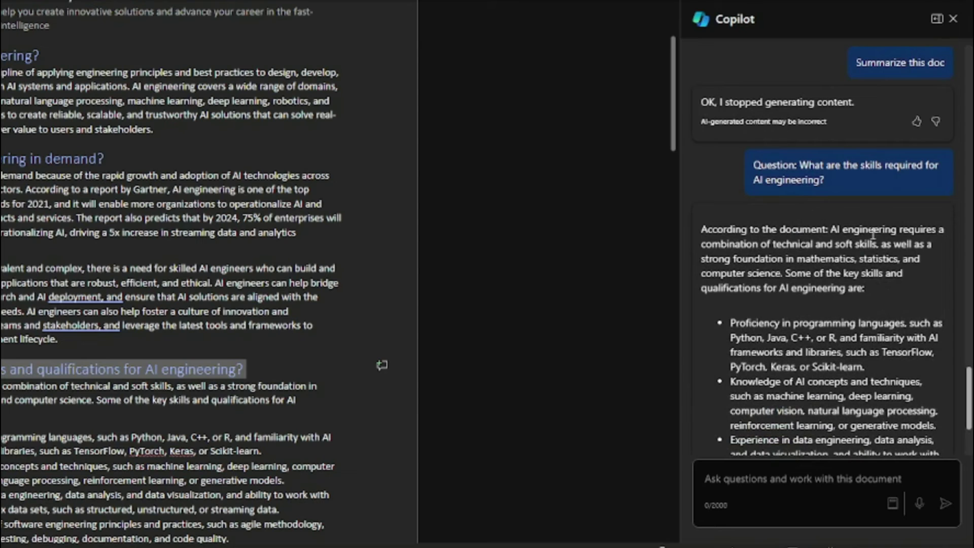
scroll(712, 244, "down", 4)
scroll(868, 248, "up", 2)
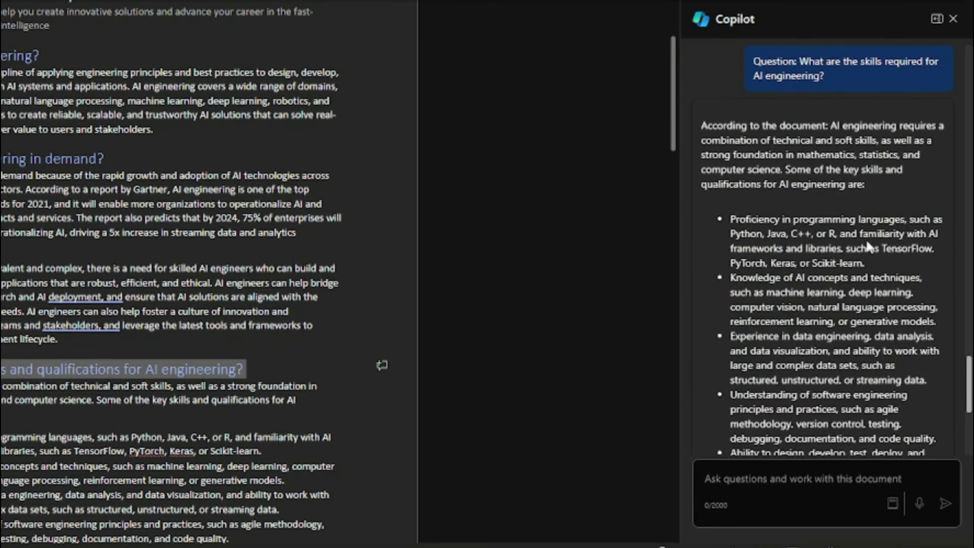
scroll(753, 153, "up", 6)
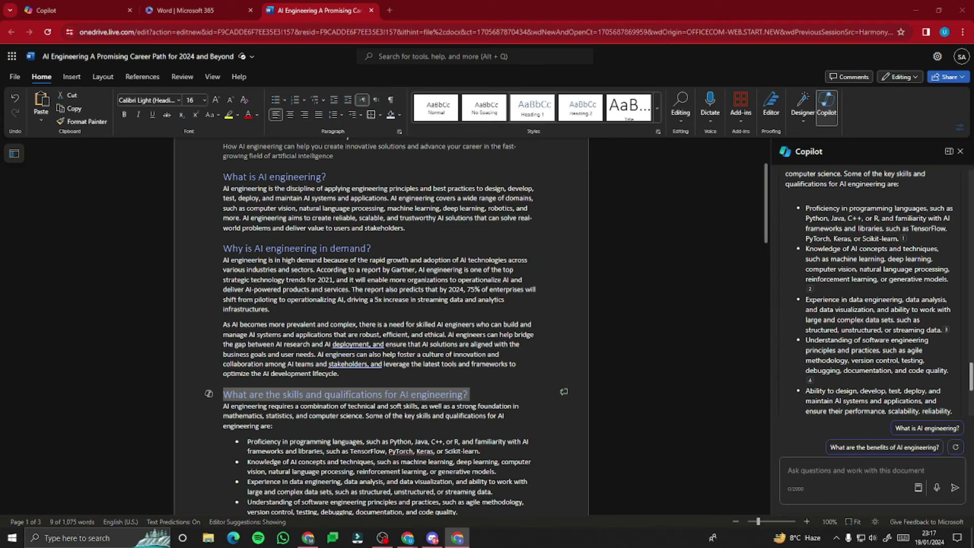
Create a new blank document from the AI engineering blog post
scroll(377, 282, "up", 3)
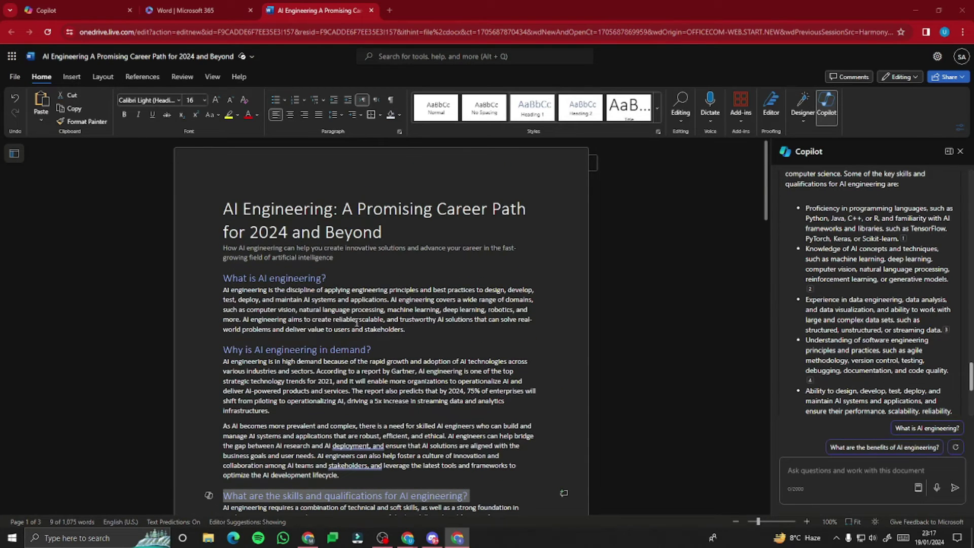
left_click(16, 77)
left_click(144, 145)
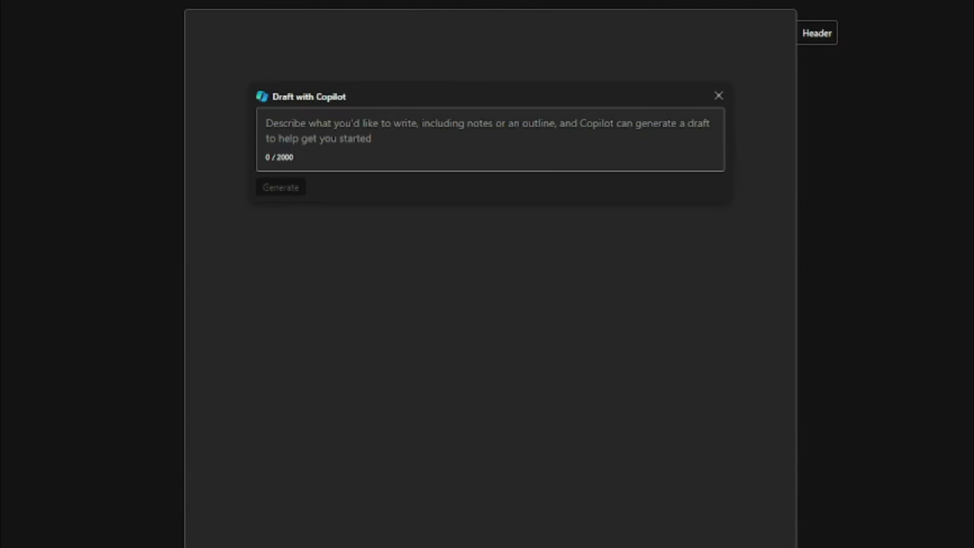
Generate a Copilot draft with "Draft an introduction for a report on renewable energy trends in 2024." and keep it
left_click(535, 130)
type("\"Draft an introduction for a report on renewable energy trends in 2024.")
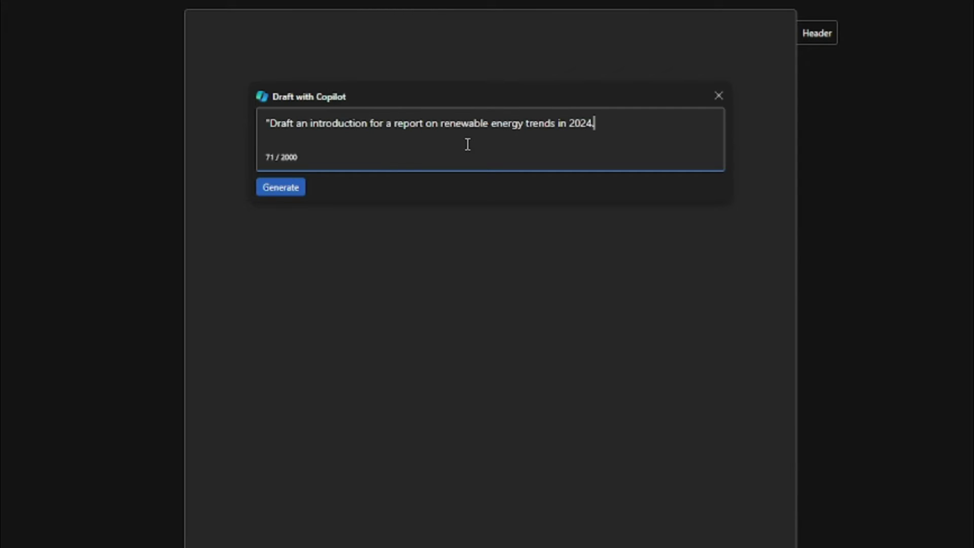
left_click(271, 123)
key("BackSpace")
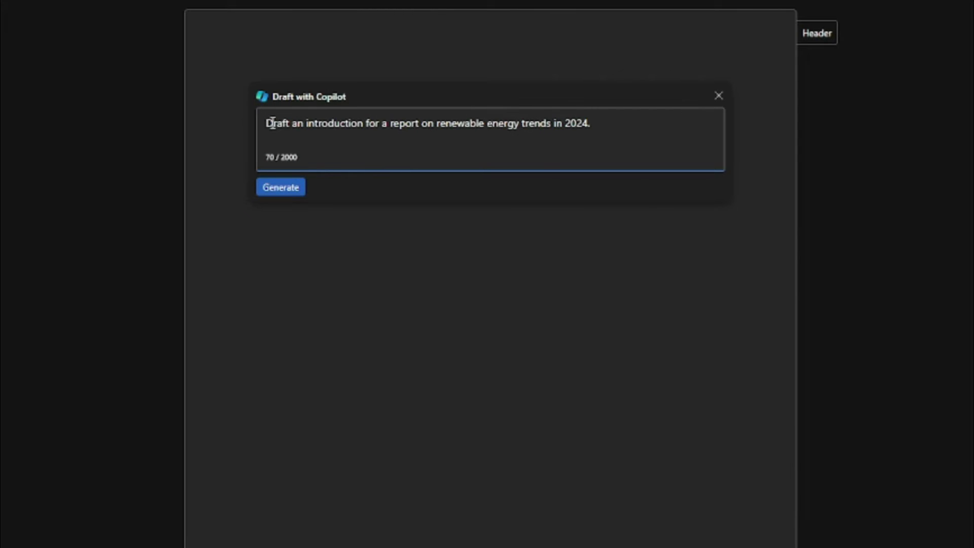
left_click(283, 188)
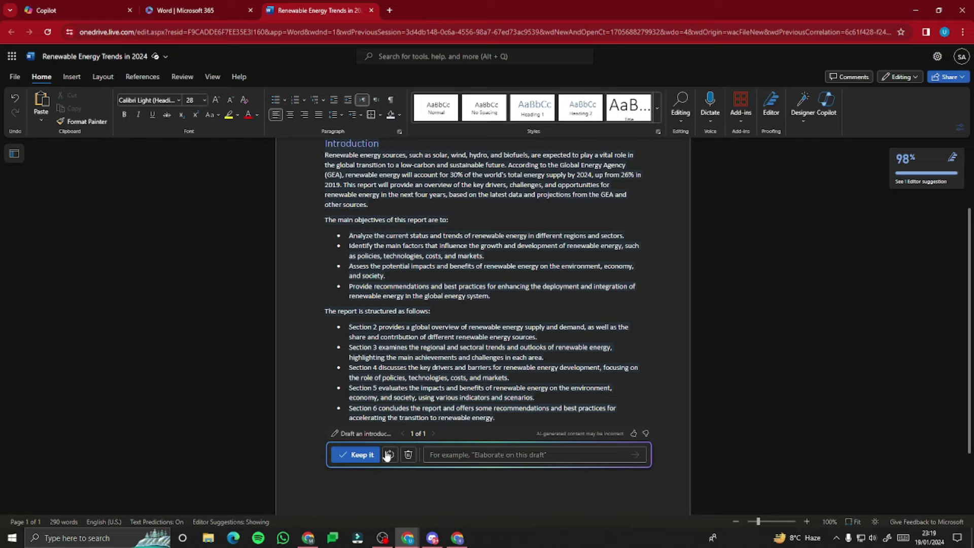
left_click(365, 455)
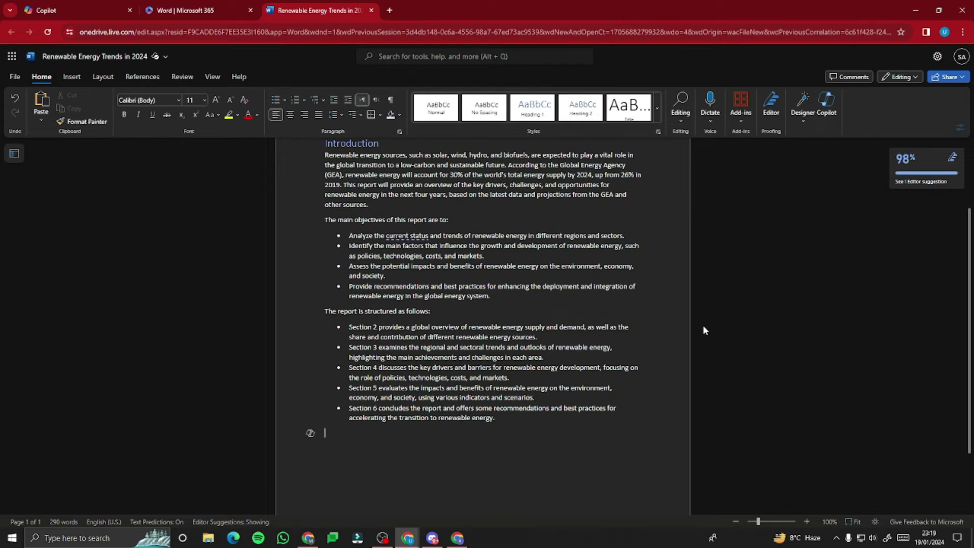
Ask Copilot to "Check this document for clarity and coherence, and provide suggestions to enhance readability." and read its reply
left_click(828, 105)
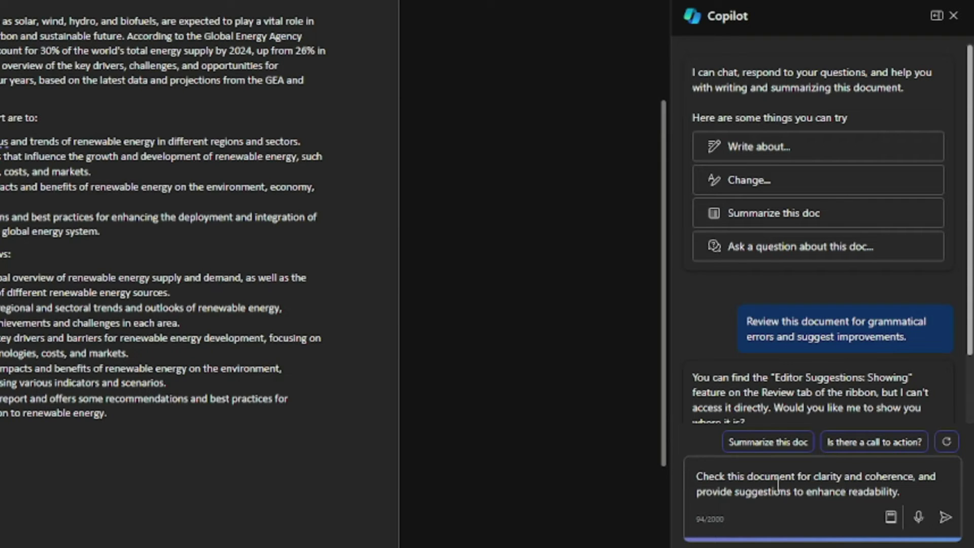
left_click(914, 495)
key("Return")
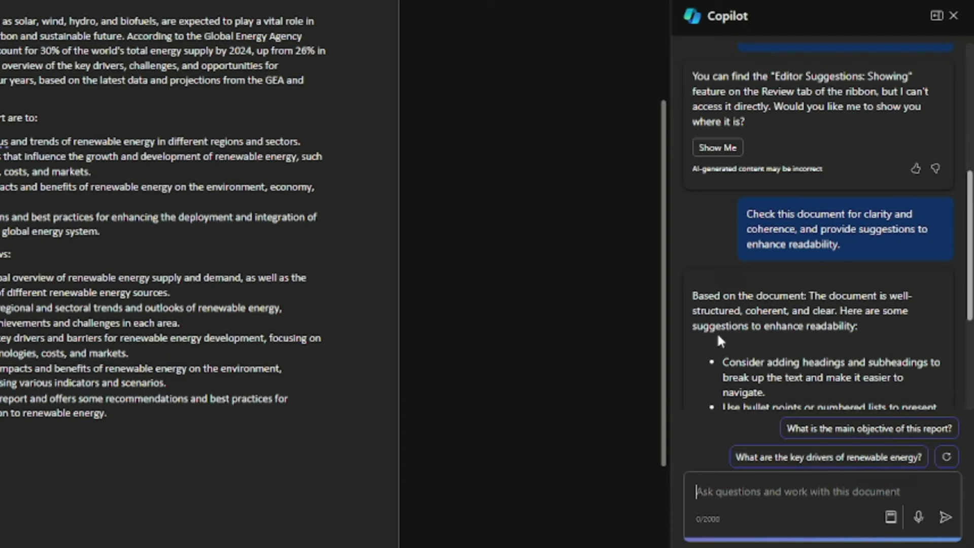
scroll(120, 202, "up", 3)
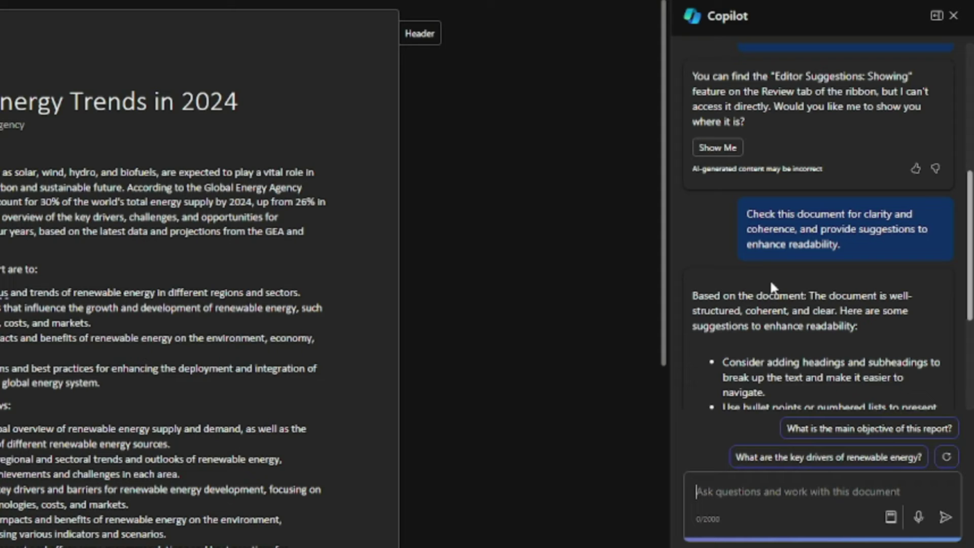
scroll(775, 302, "down", 3)
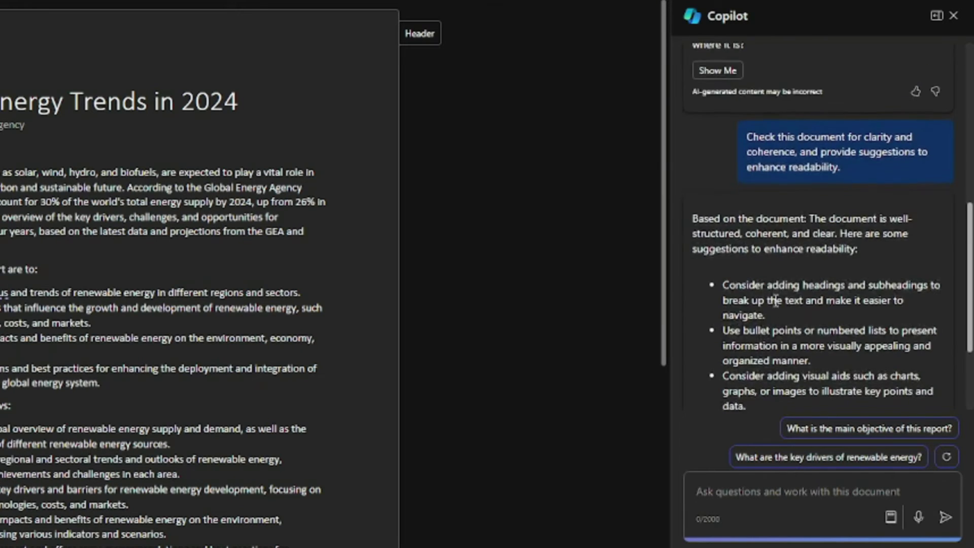
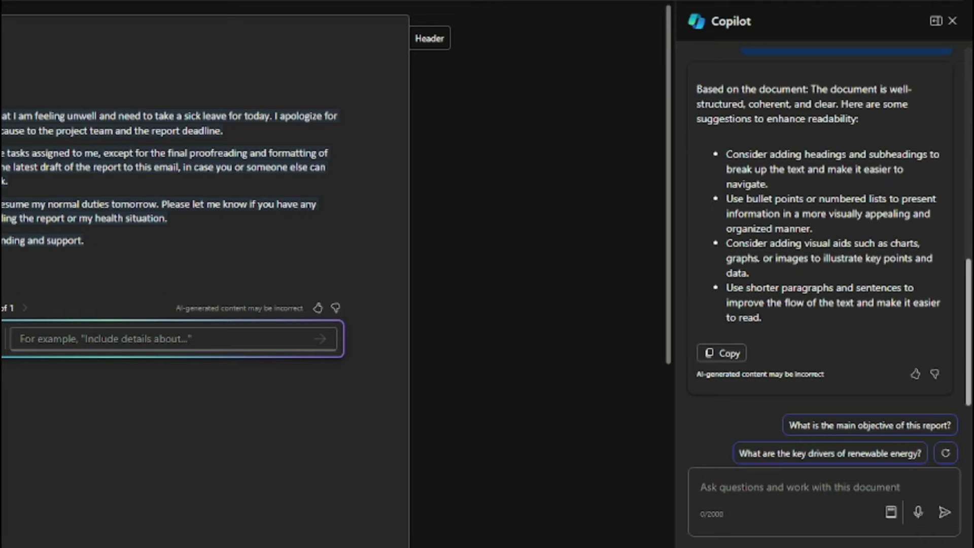
Ask the Copilot chat to "Apply a professional formatting style to this email.", replacing "business report" in the prompt with "email"
left_click(787, 501)
type("Apply a professional formatting style to this business report.")
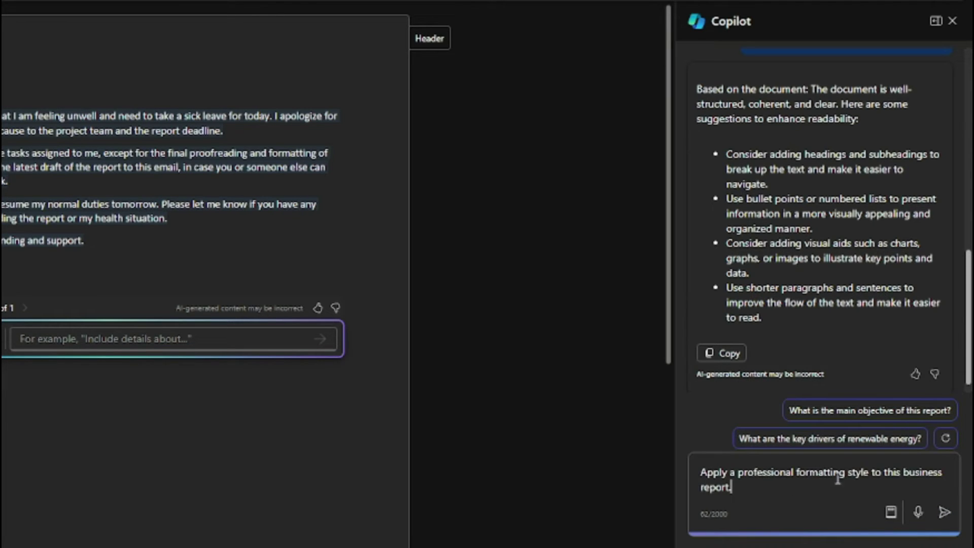
left_click(903, 472, "shift")
type("email")
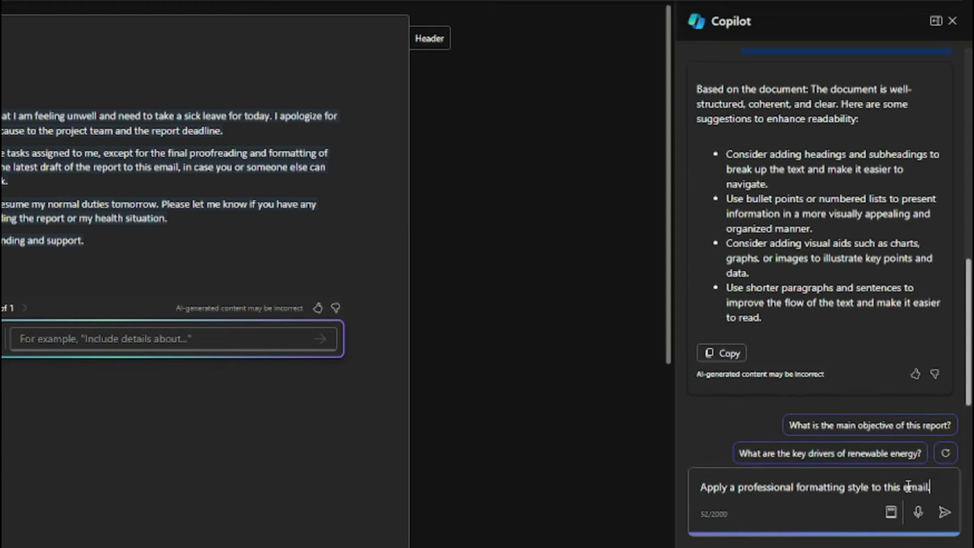
left_click(939, 512)
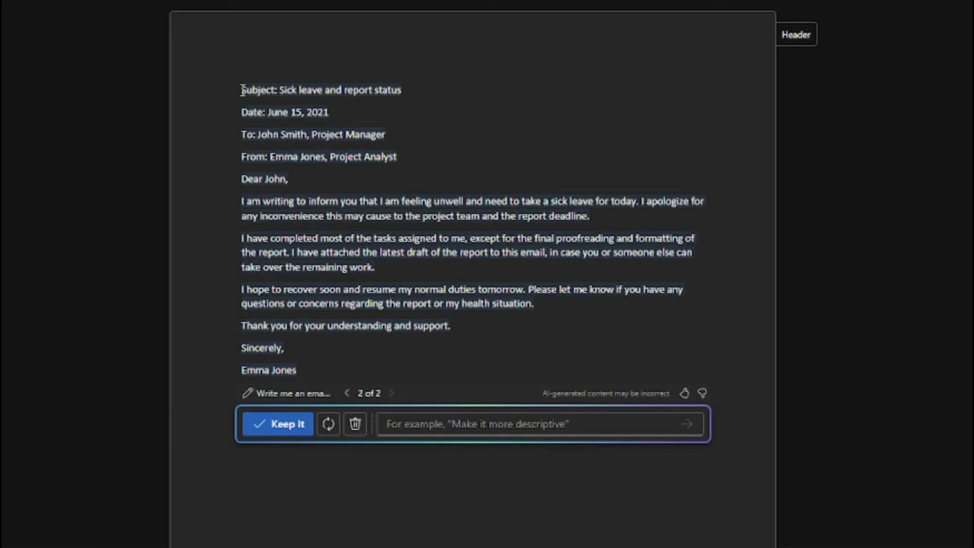
Look over the generated sick leave email and keep the second draft version
left_click(249, 112)
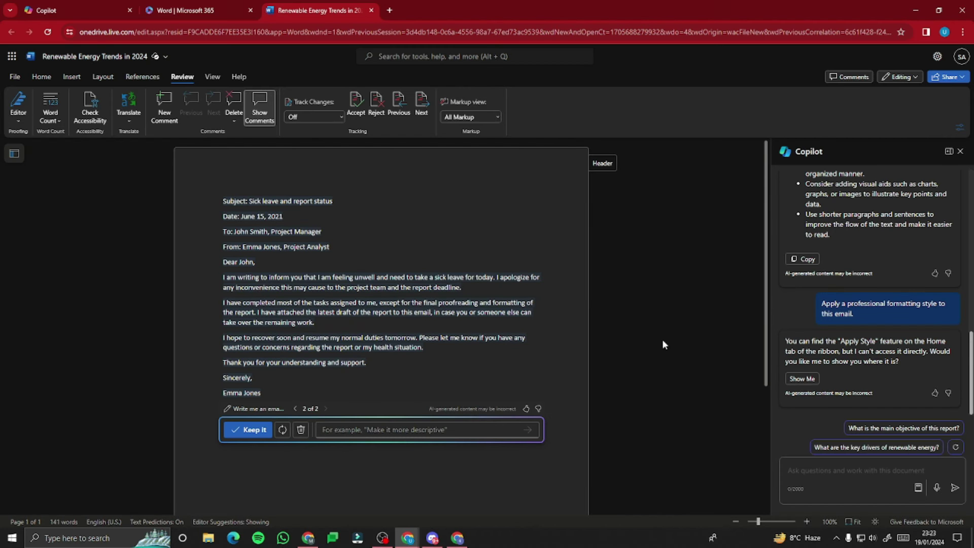
scroll(663, 345, "down", 1)
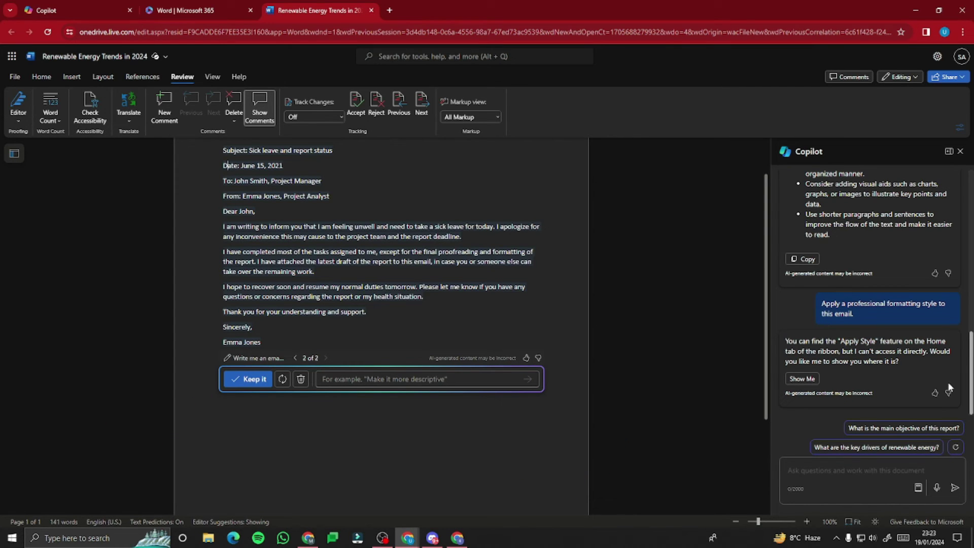
scroll(434, 298, "up", 2)
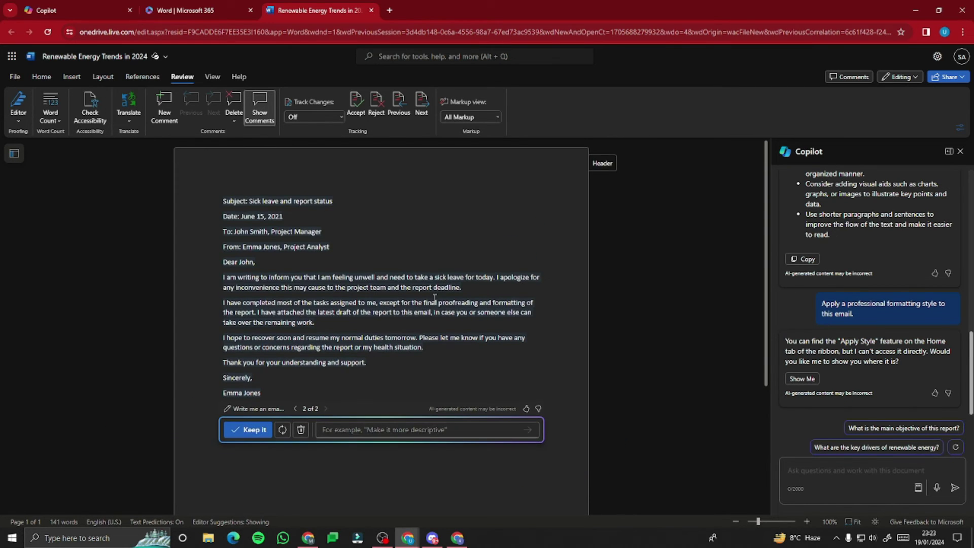
left_click(247, 429)
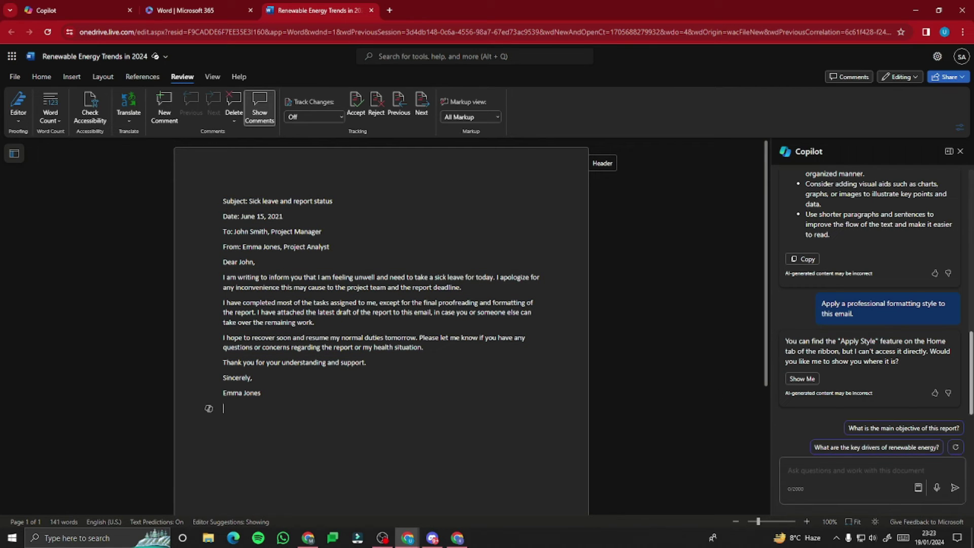
Select the whole email and submit the Copilot draft prompt "Translate the following email from English to Spanish."
key("alt+Tab")
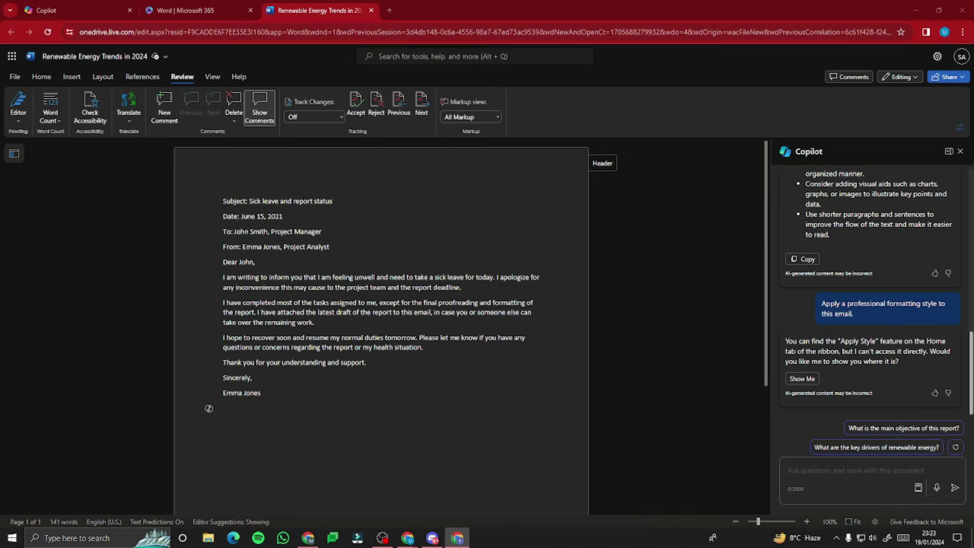
left_click(209, 408)
key("ctrl+a")
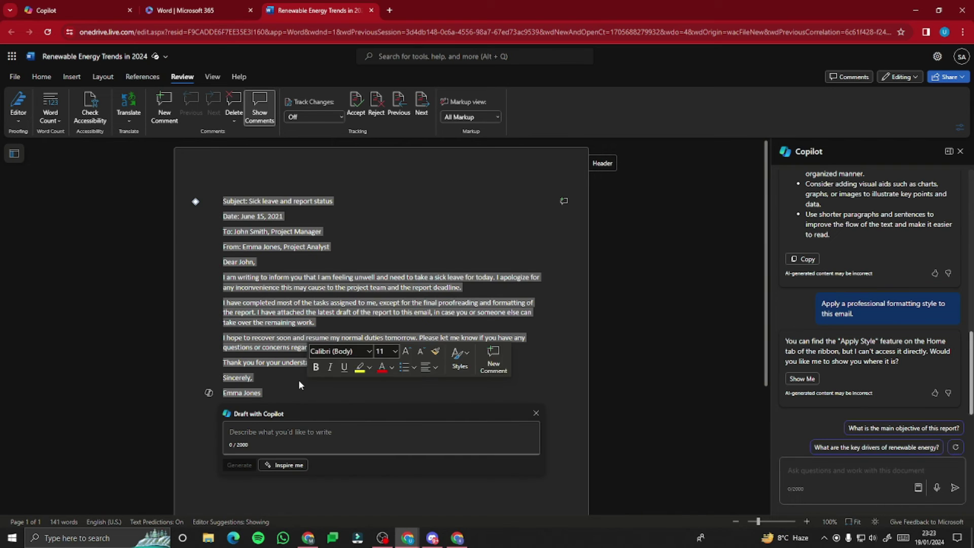
left_click(209, 397)
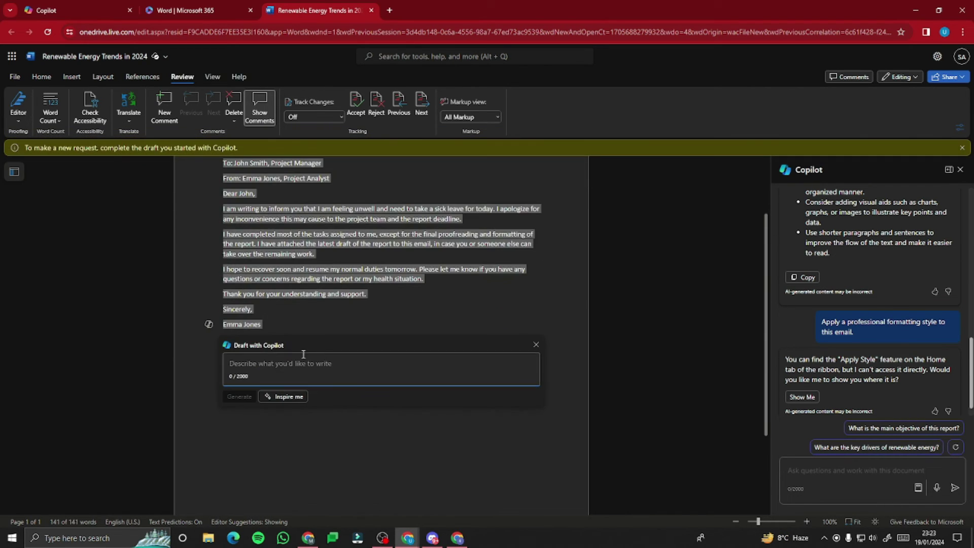
scroll(263, 355, "up", 3)
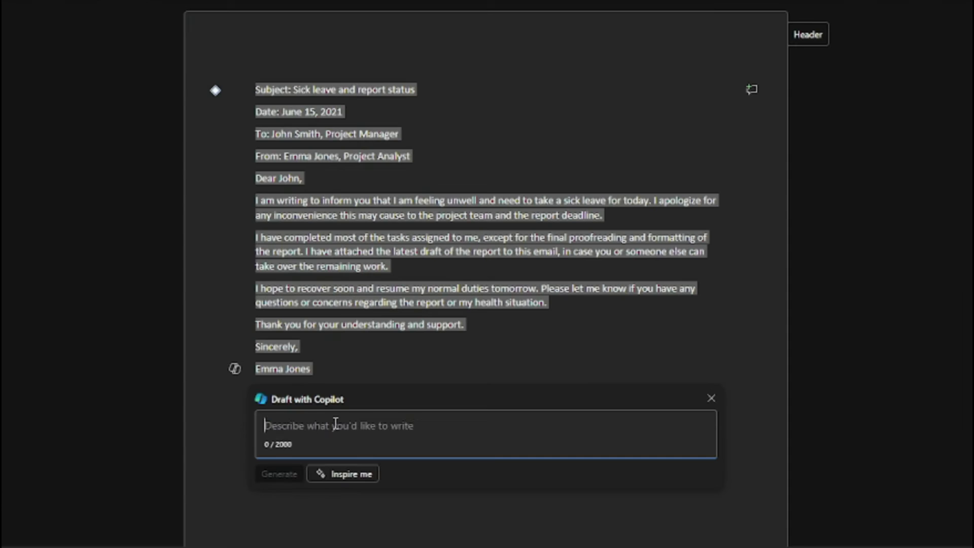
type("Translate the following paragraphs from English to Spanish.")
double_click(319, 432)
type("email")
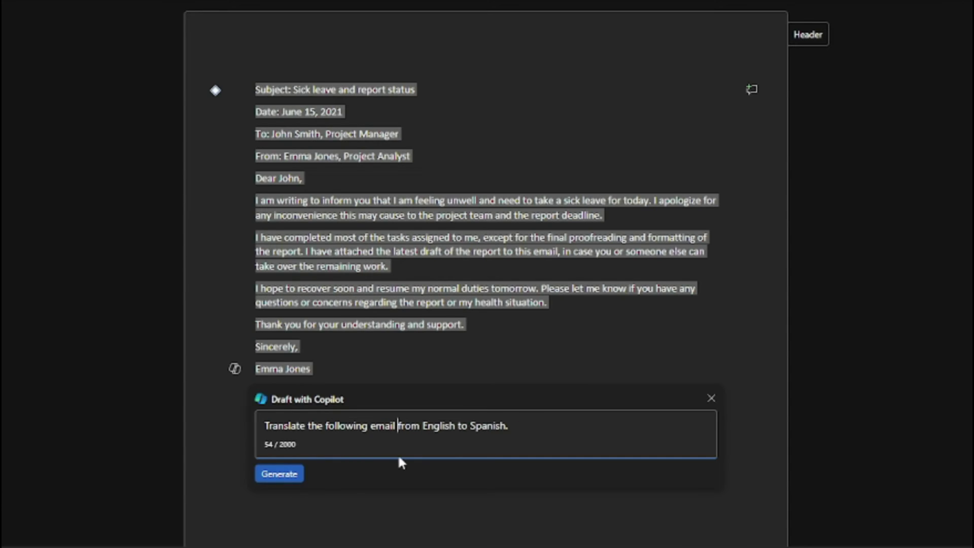
left_click(281, 476)
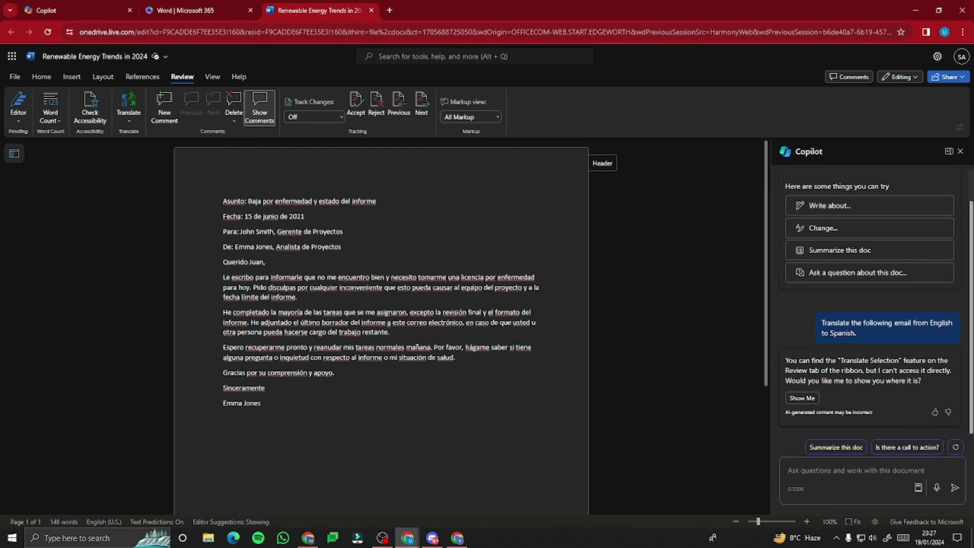
Clear the Spanish email and generate a draft with "Find and summarize three recent articles on artificial intelligence in healthcare."
key("ctrl+a")
key("Delete")
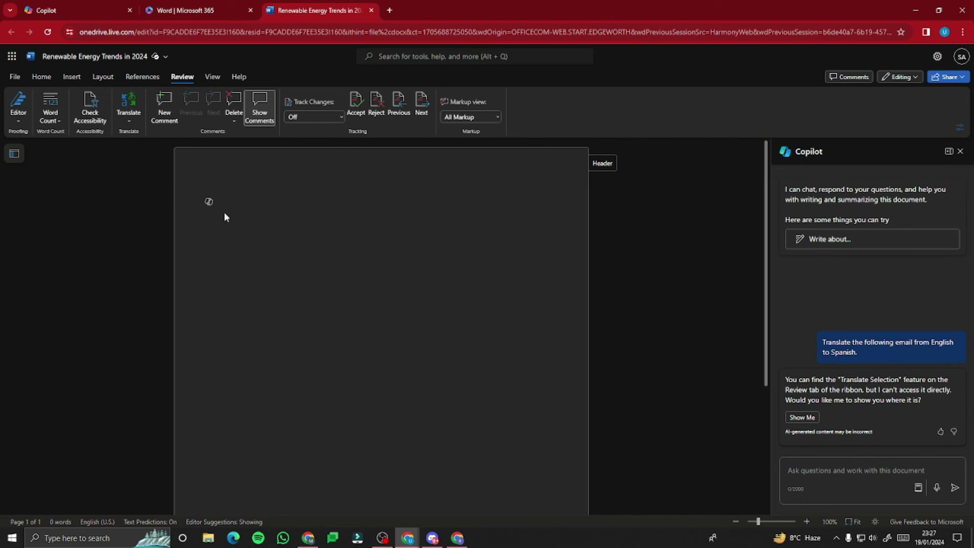
left_click(205, 202)
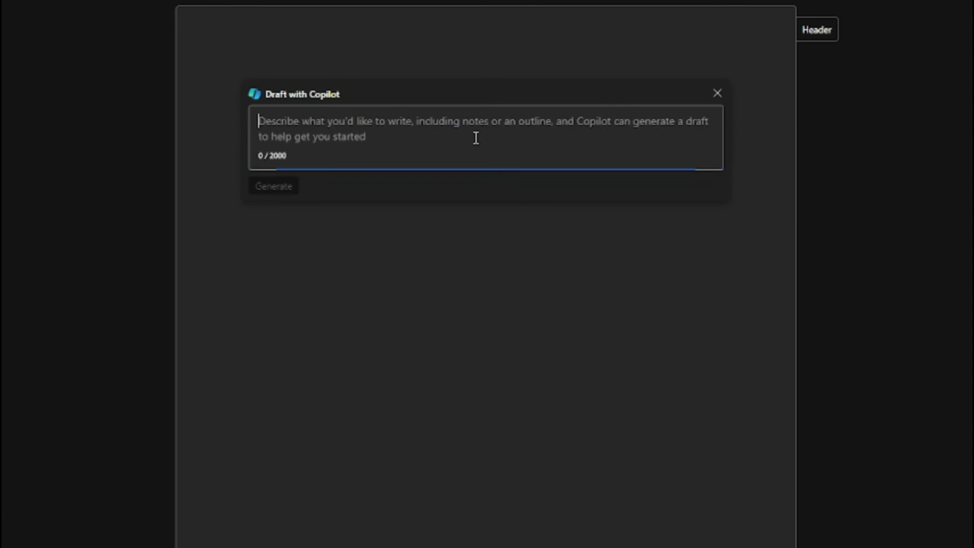
type("Find and summarize three recent articles on artificial intelligence in healthcare.")
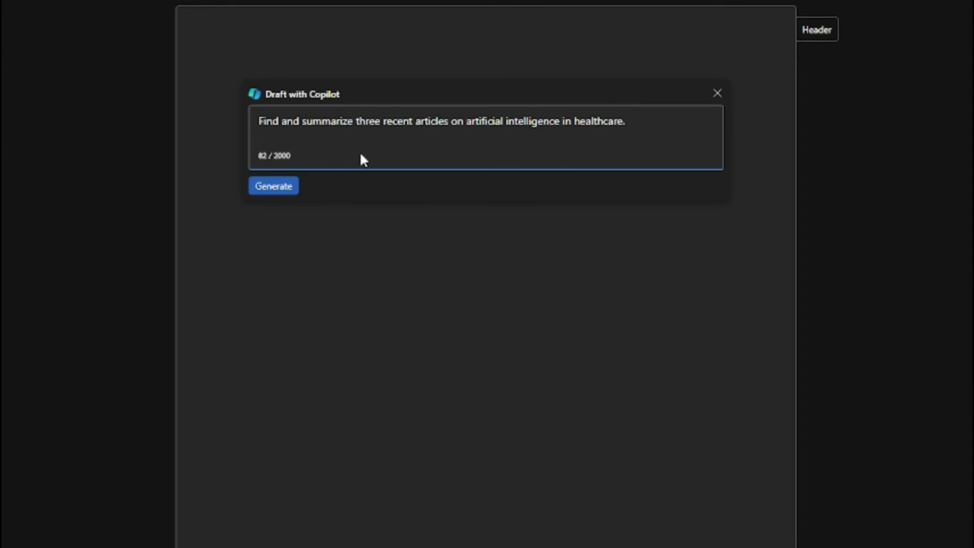
left_click(275, 187)
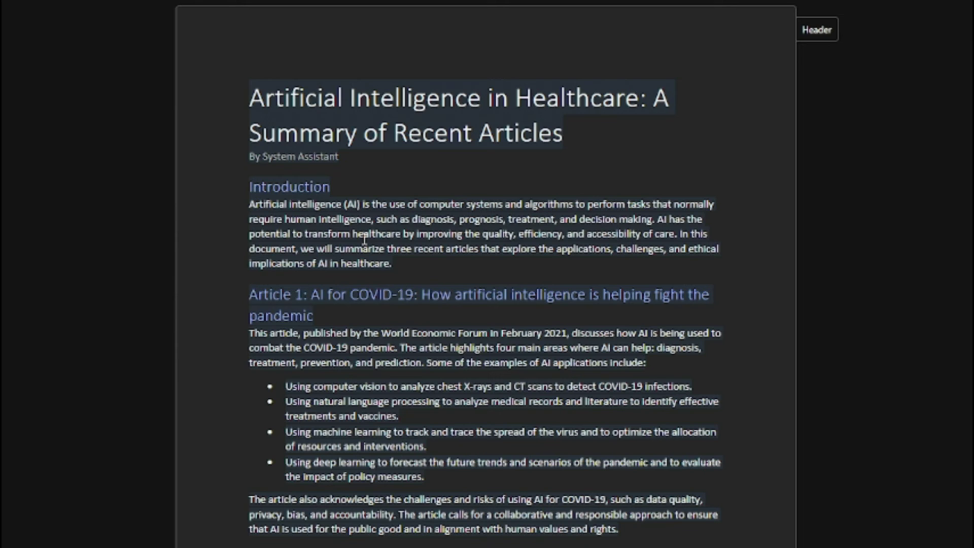
Look through the generated summary of healthcare AI articles to its conclusion and discard the draft
scroll(270, 166, "down", 3)
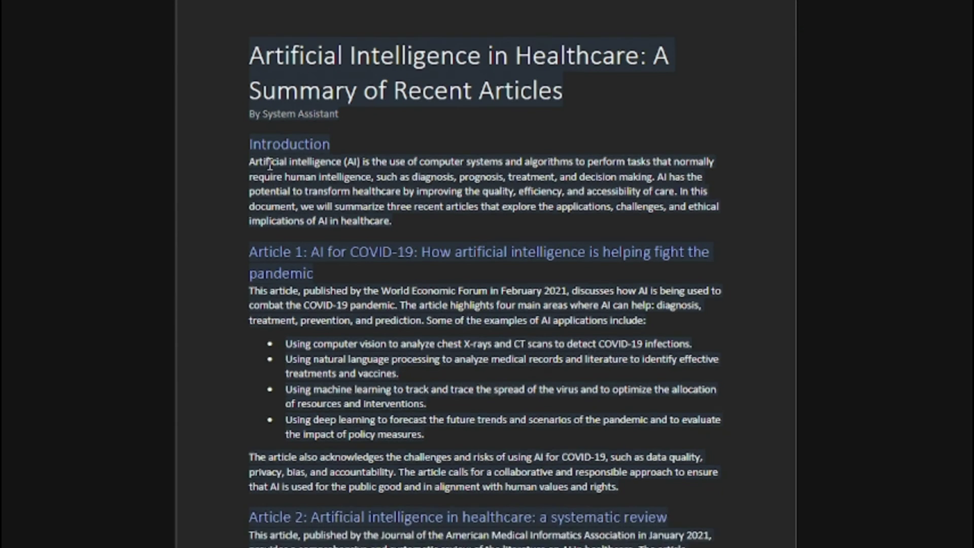
scroll(293, 222, "down", 3)
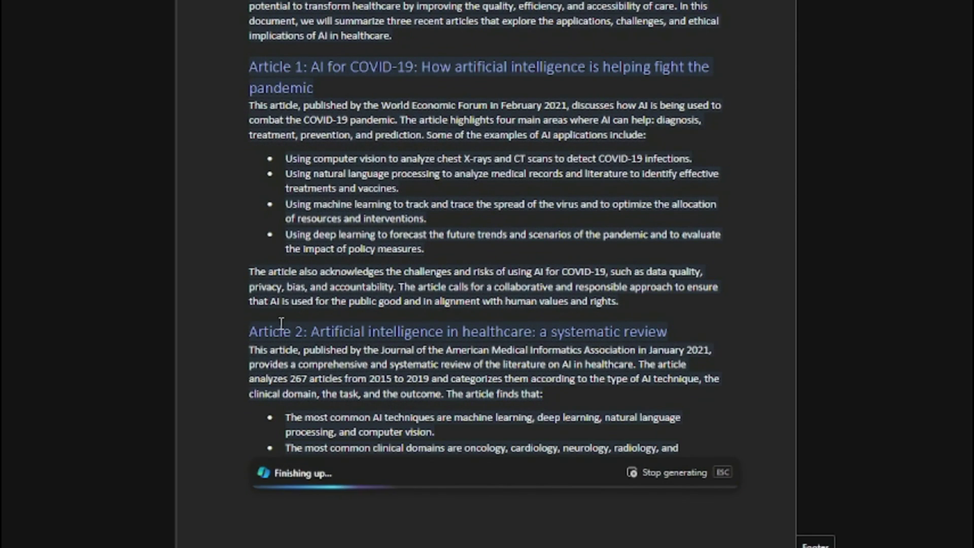
scroll(281, 323, "up", 3)
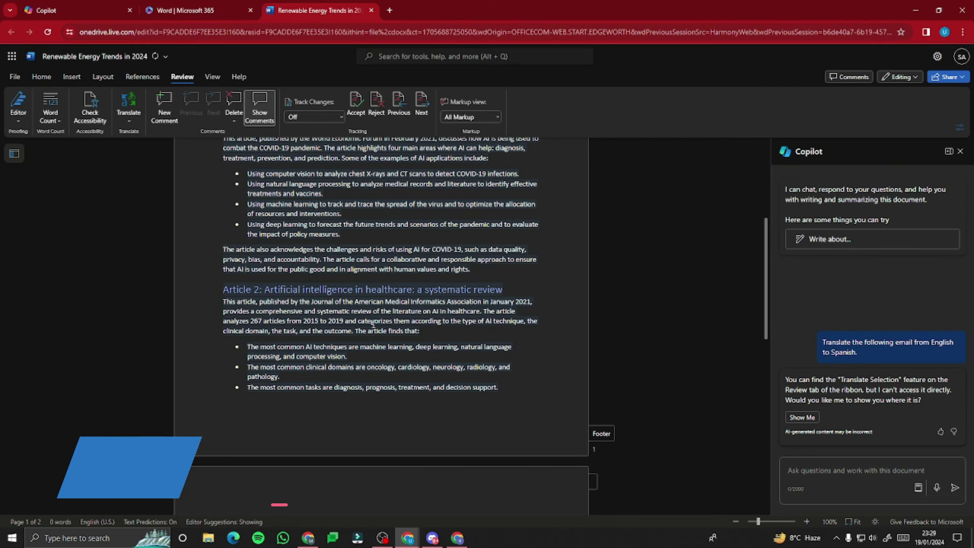
scroll(373, 325, "up", 4)
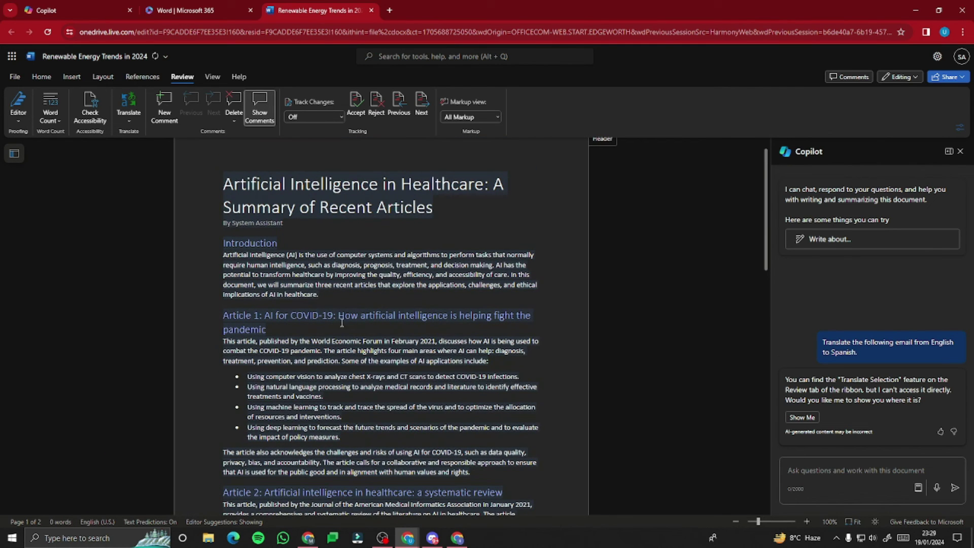
left_click_drag(226, 186, 532, 444)
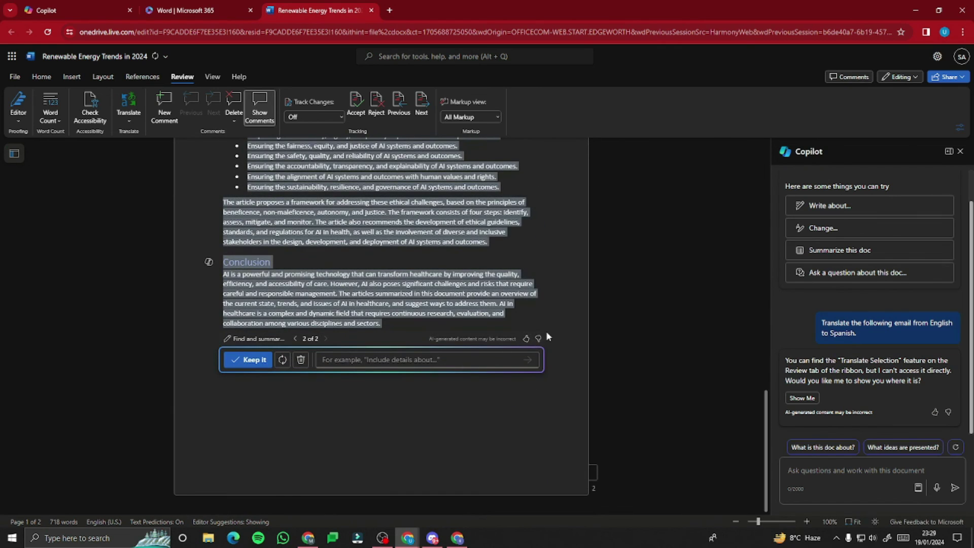
left_click(301, 360)
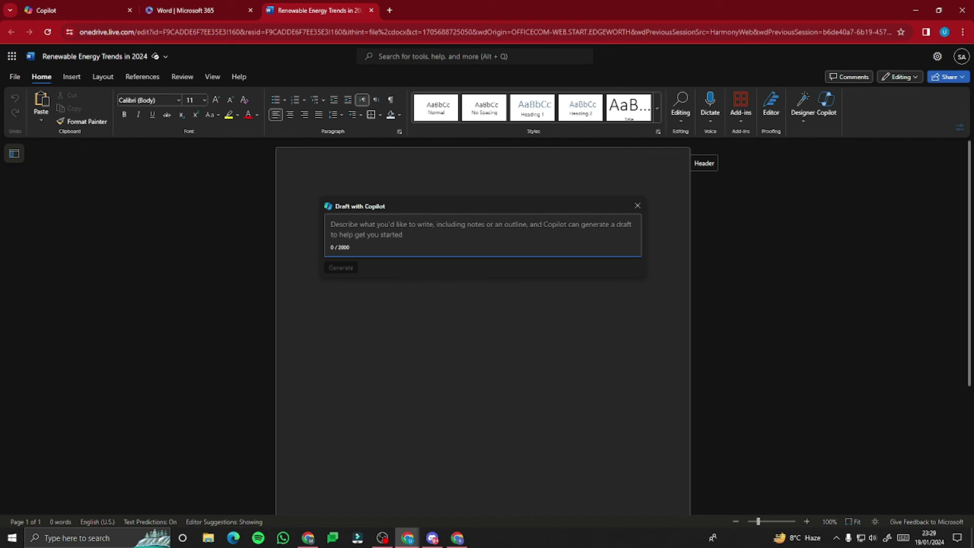
Generate a Copilot draft from the prompt "Recommend a layout for an academic research paper."
left_click(457, 538)
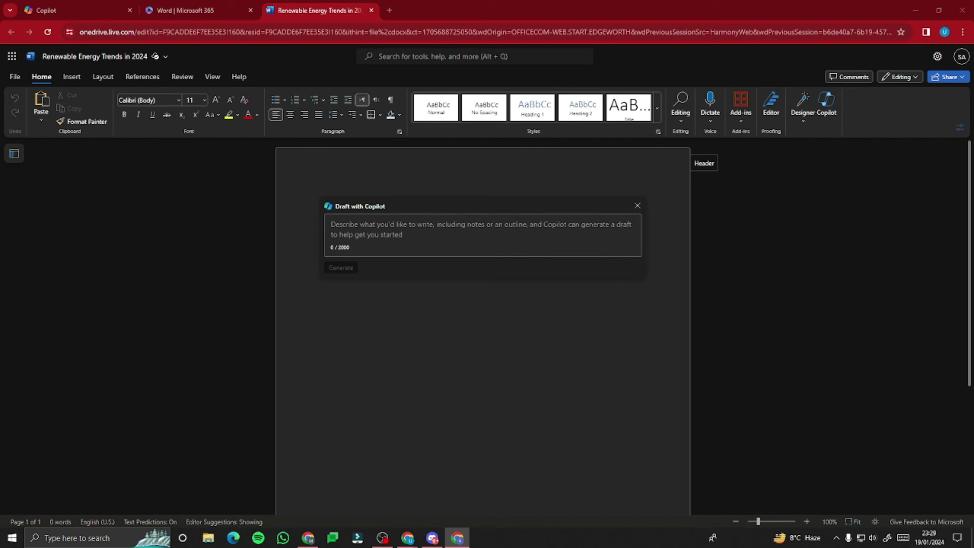
left_click(409, 248)
type("Recommend a layout for an academic research paper.")
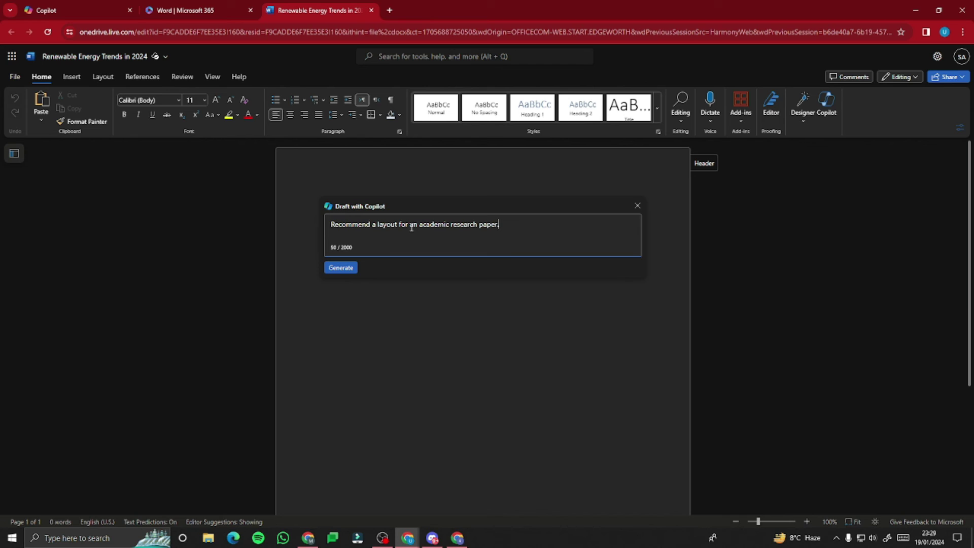
left_click(341, 268)
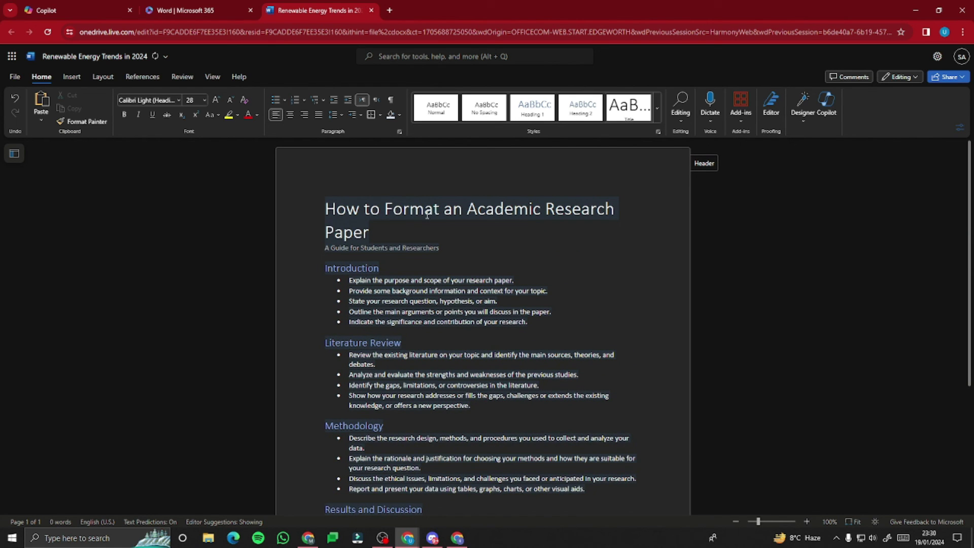
Review the generated academic research paper layout through its appendices section and discard the draft
scroll(351, 229, "down", 3)
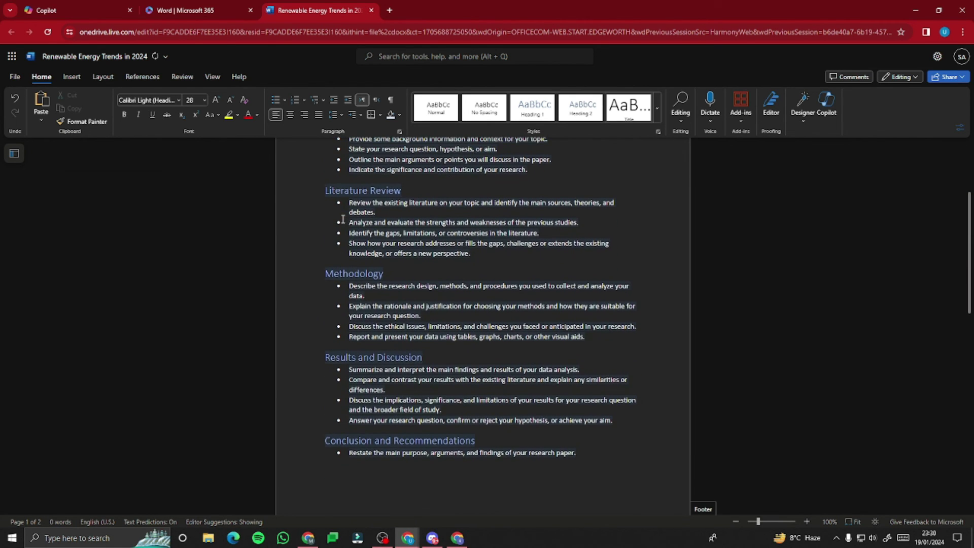
scroll(355, 274, "down", 1)
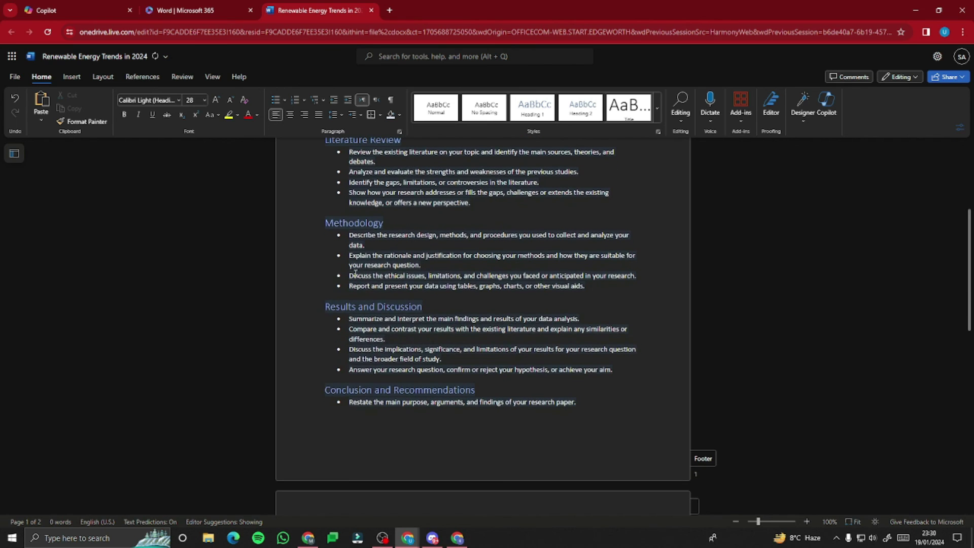
scroll(392, 369, "up", 4)
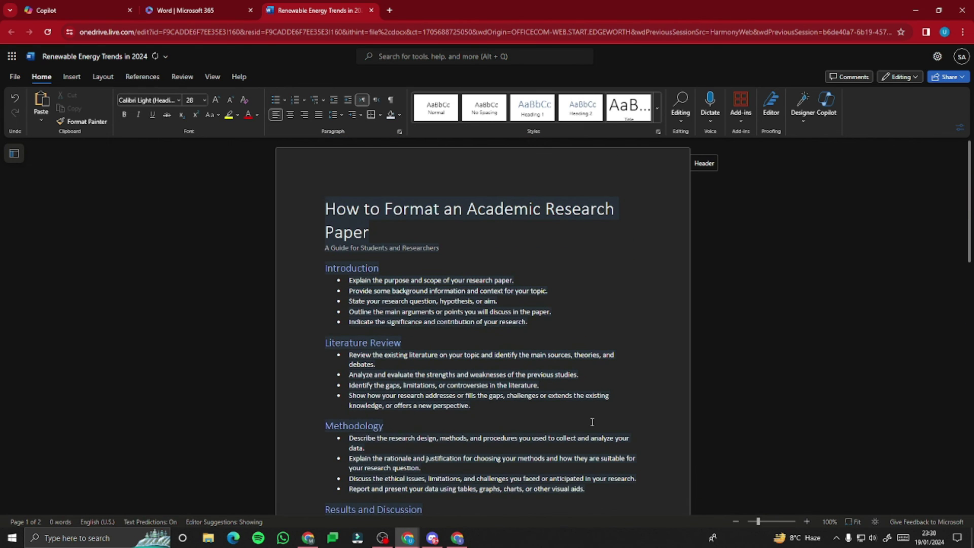
key("alt+Tab")
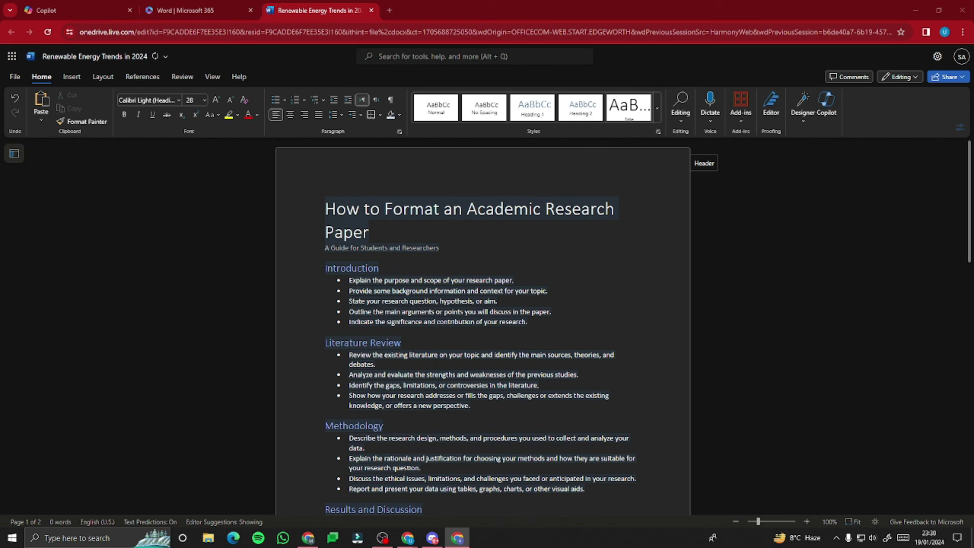
scroll(384, 303, "down", 15)
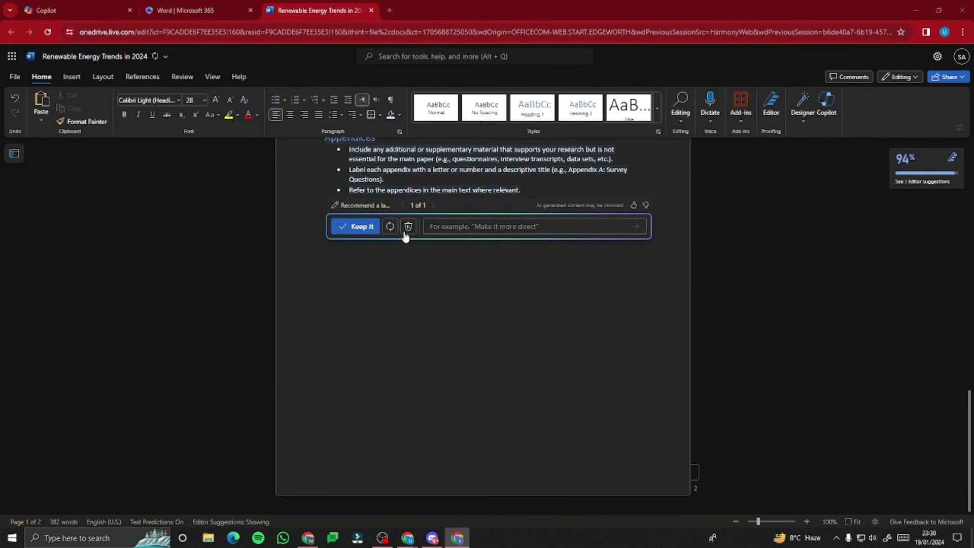
left_click(407, 227)
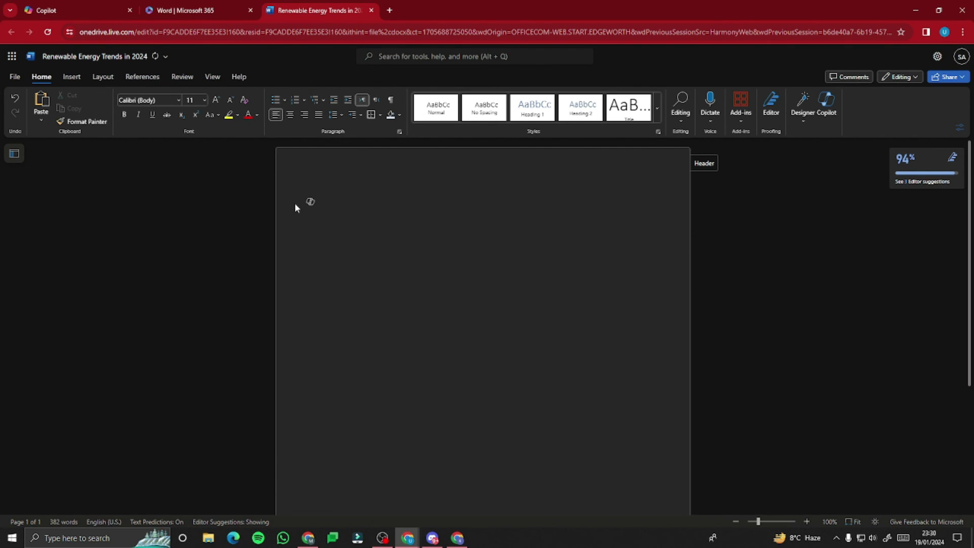
Generate a Copilot draft from the prompt "Suggest a template for a professional business plan."
left_click(314, 209)
type("Suggest a template for a professional business plan.")
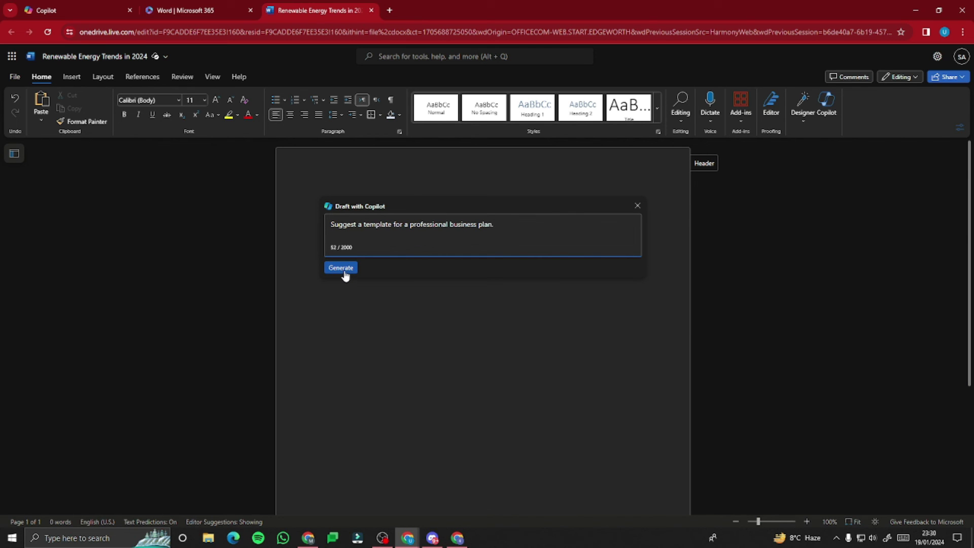
left_click(341, 268)
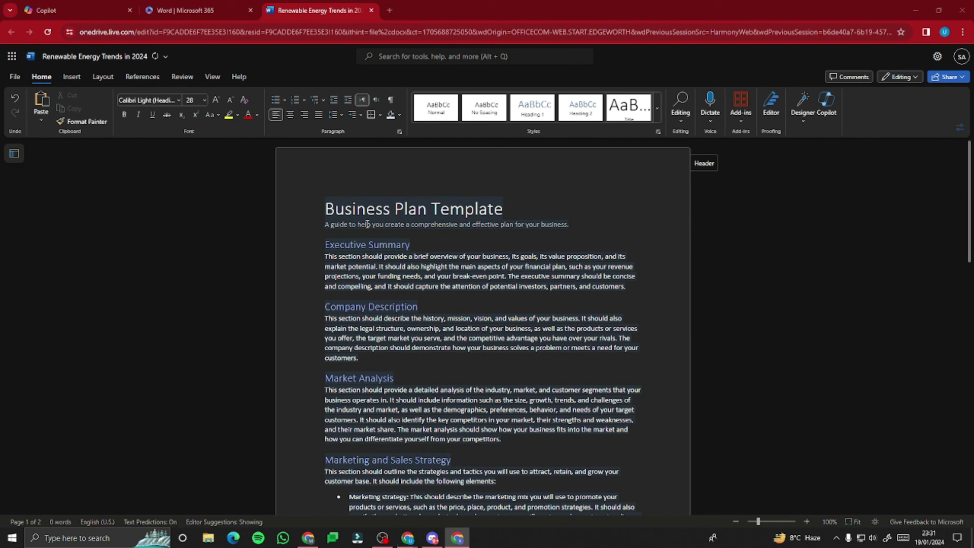
Examine the sections of the generated business plan template, from the executive summary through the marketing and sales strategy to the operations plan
left_click(368, 225)
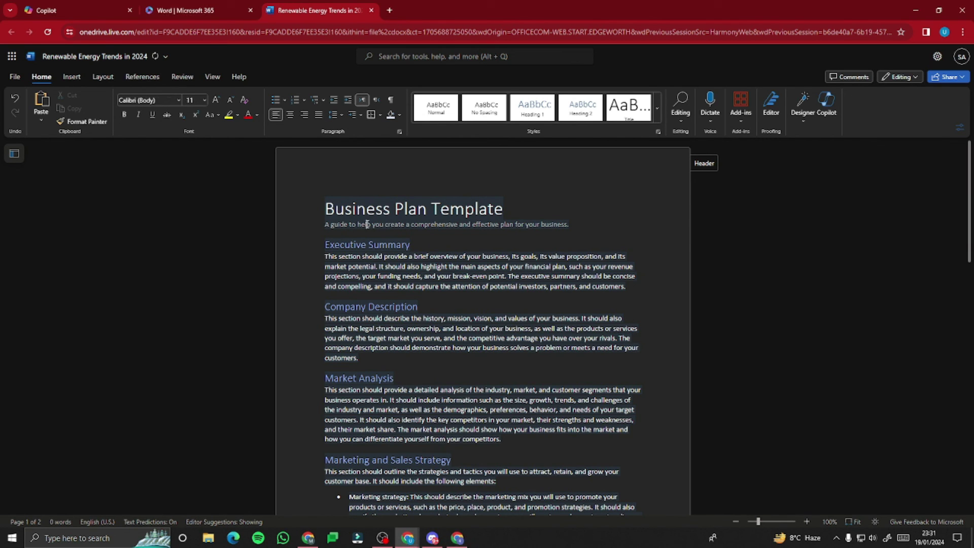
left_click(398, 216)
scroll(343, 248, "down", 2)
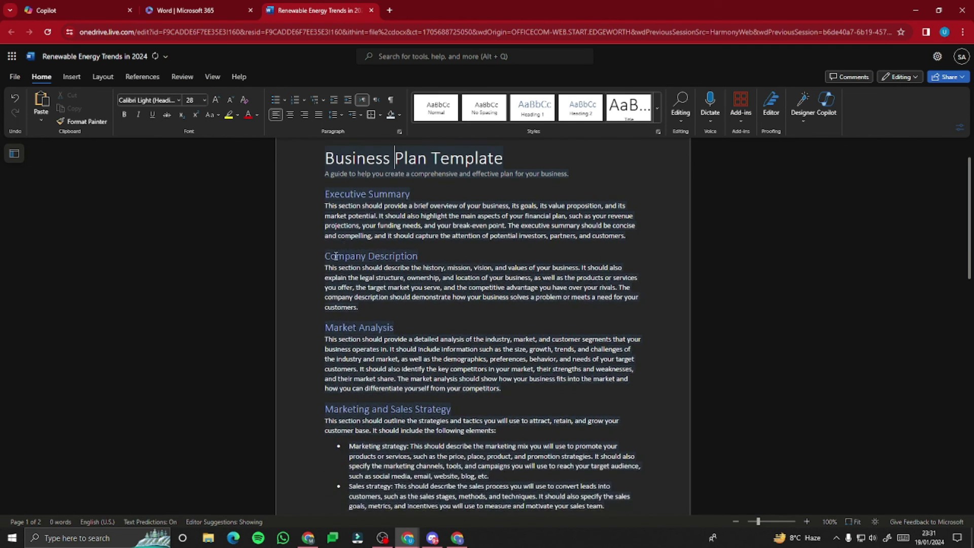
left_click_drag(444, 279, 445, 279)
left_click_drag(325, 358, 459, 359)
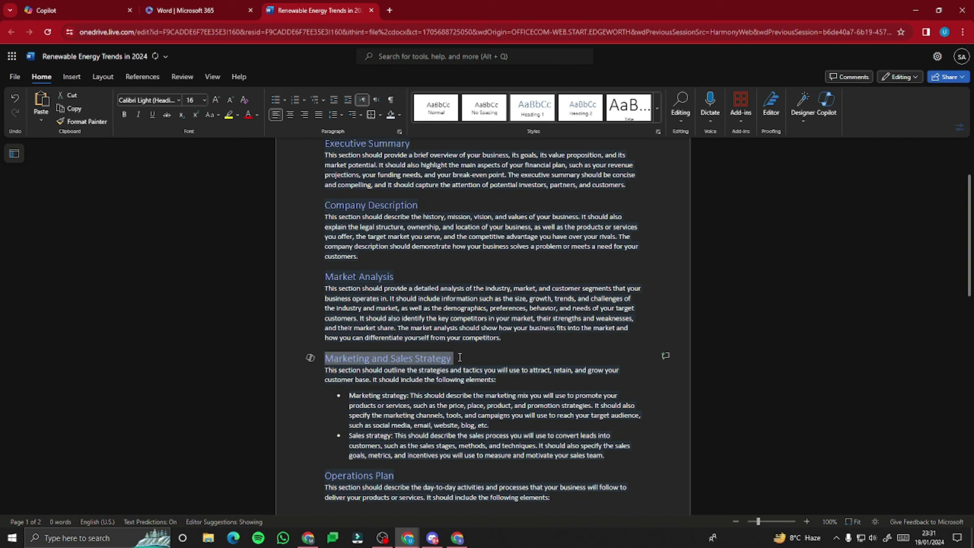
scroll(344, 272, "down", 3)
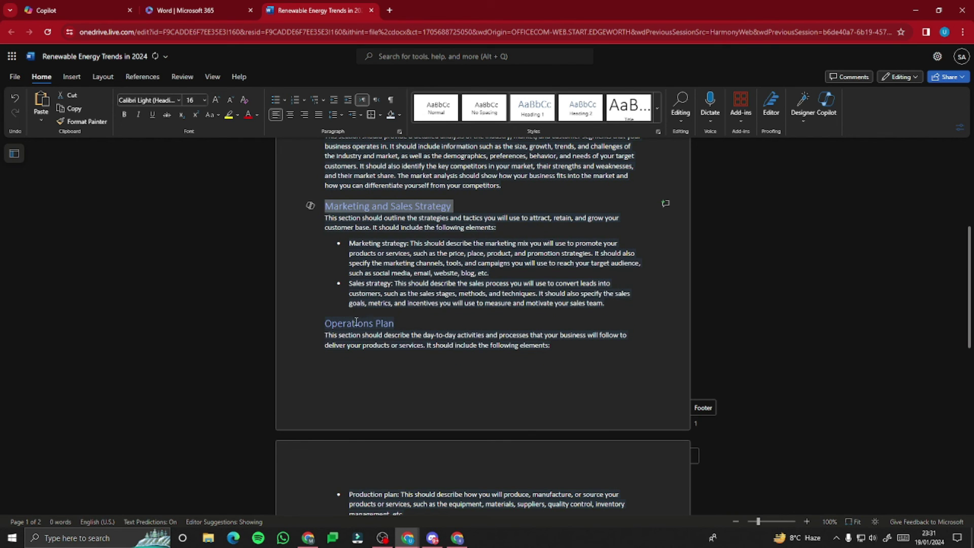
scroll(361, 314, "down", 4)
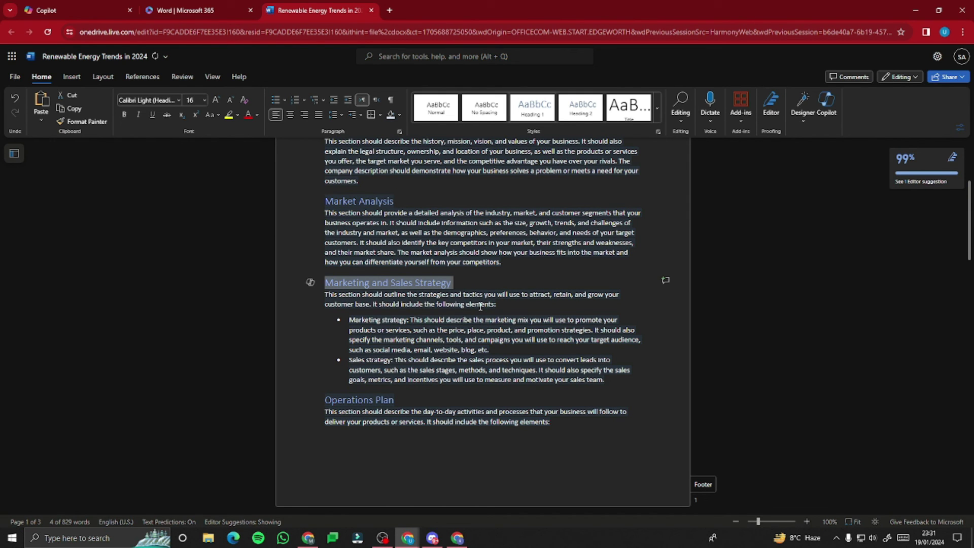
scroll(481, 307, "up", 5)
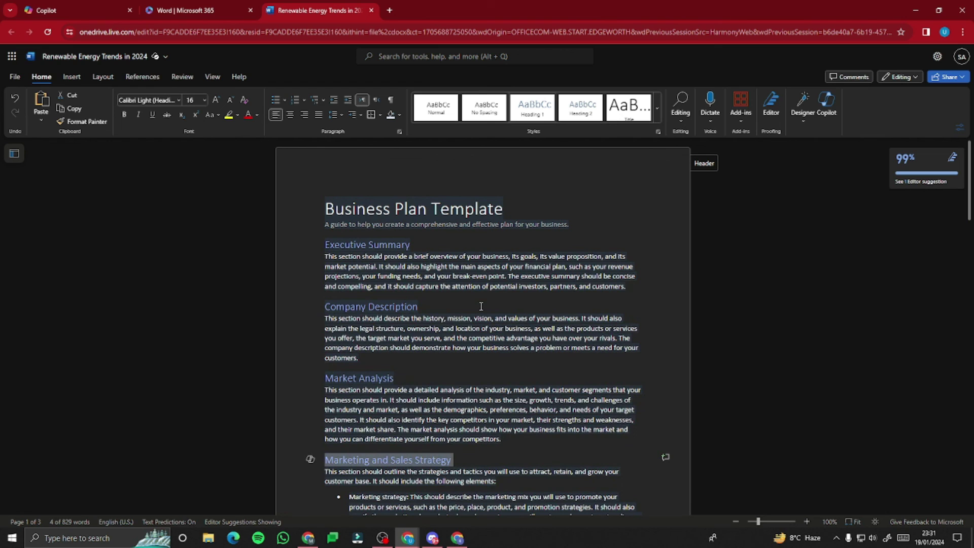